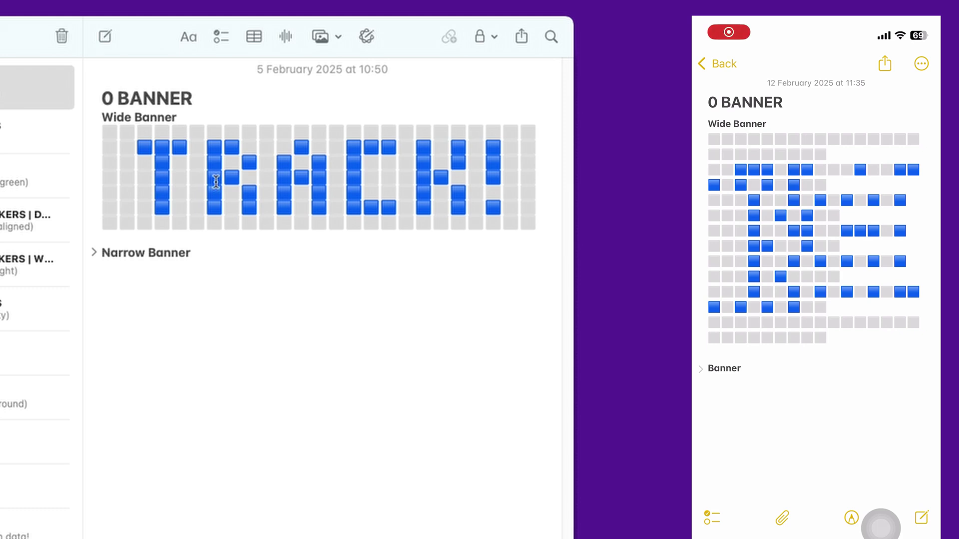
# Expand the Narrow Banner section of the 0 BANNER note on the iPhone.
pyautogui.click(93, 252)
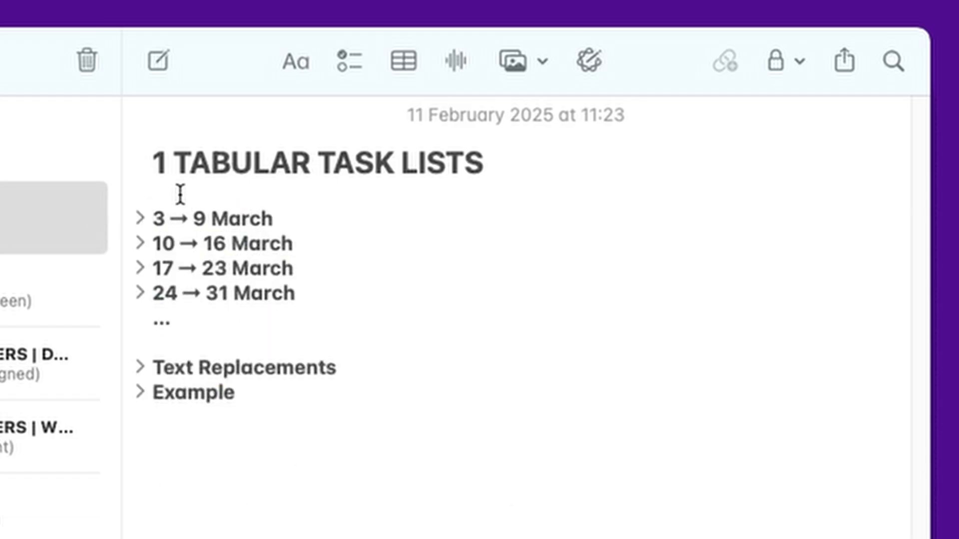
# Expand the 3 → 9 March week and select Clean up garage's day 7 and Help kids w/ HW's day 6.
pyautogui.click(141, 217)
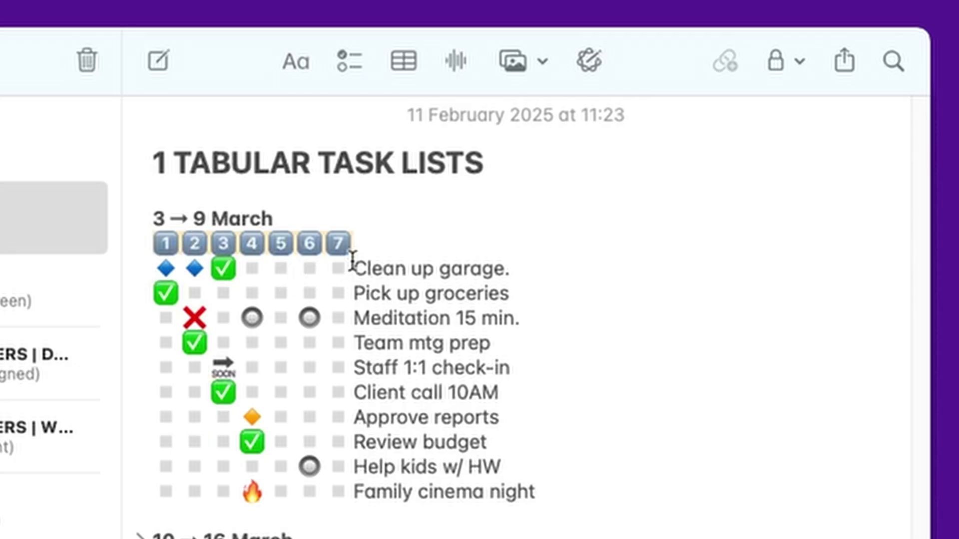
pyautogui.click(330, 268)
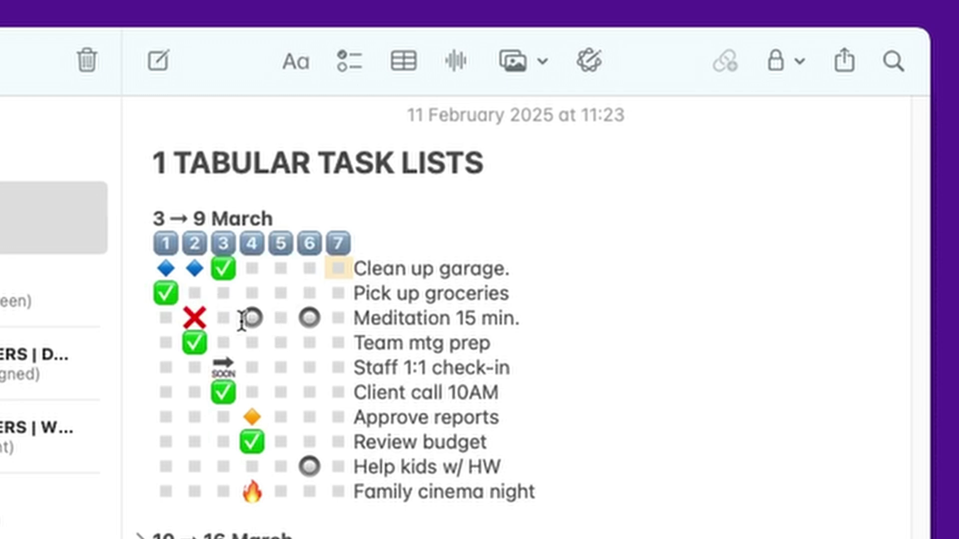
pyautogui.click(309, 467)
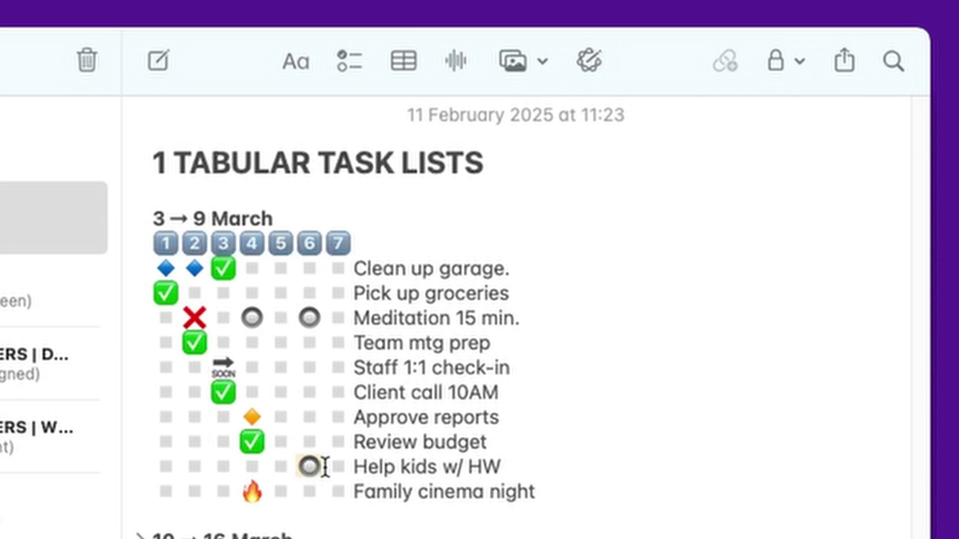
pyautogui.moveTo(504, 467); pyautogui.dragTo(358, 445)
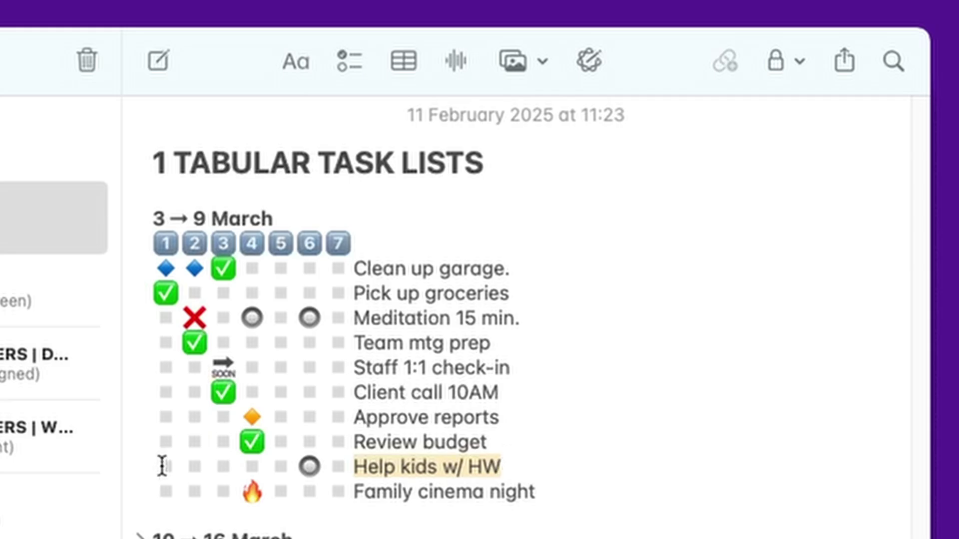
pyautogui.moveTo(160, 465); pyautogui.dragTo(343, 453)
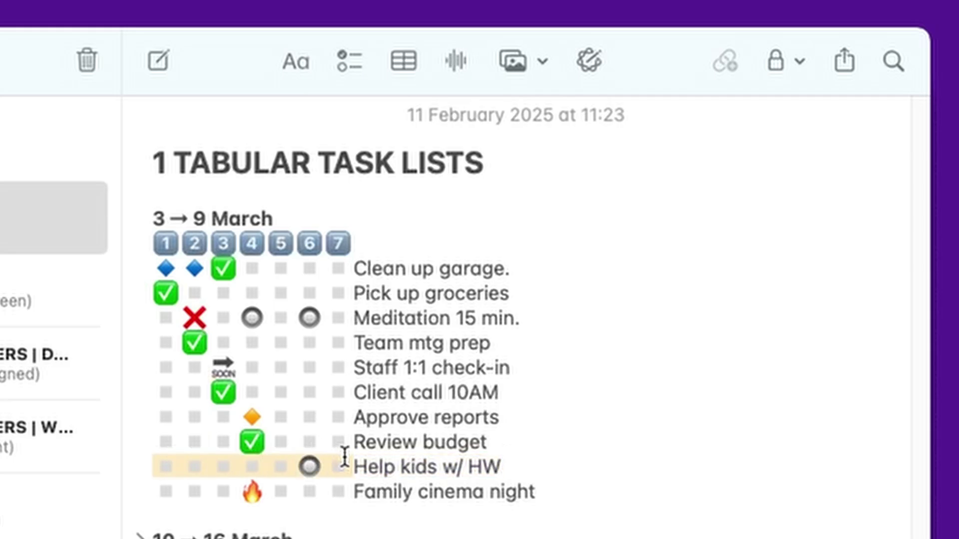
pyautogui.click(163, 465)
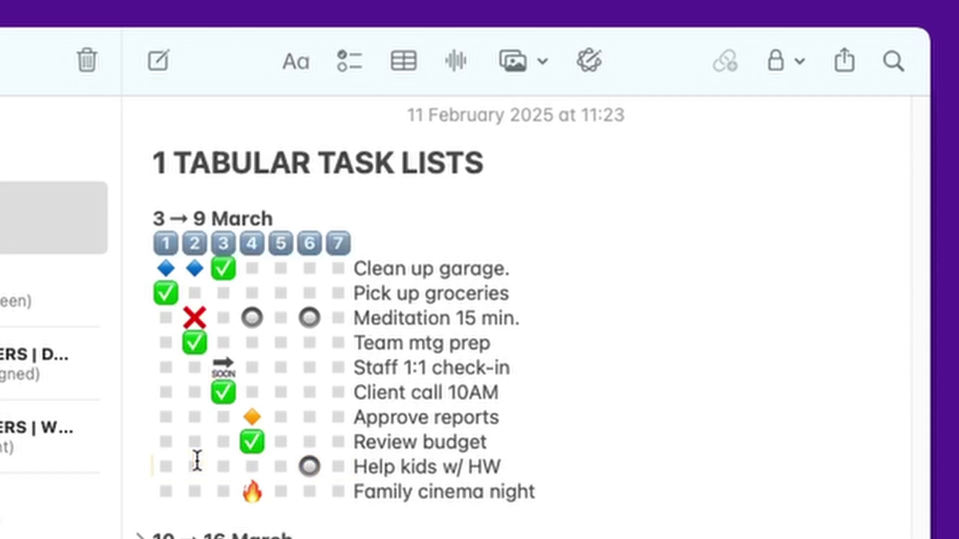
pyautogui.click(209, 465)
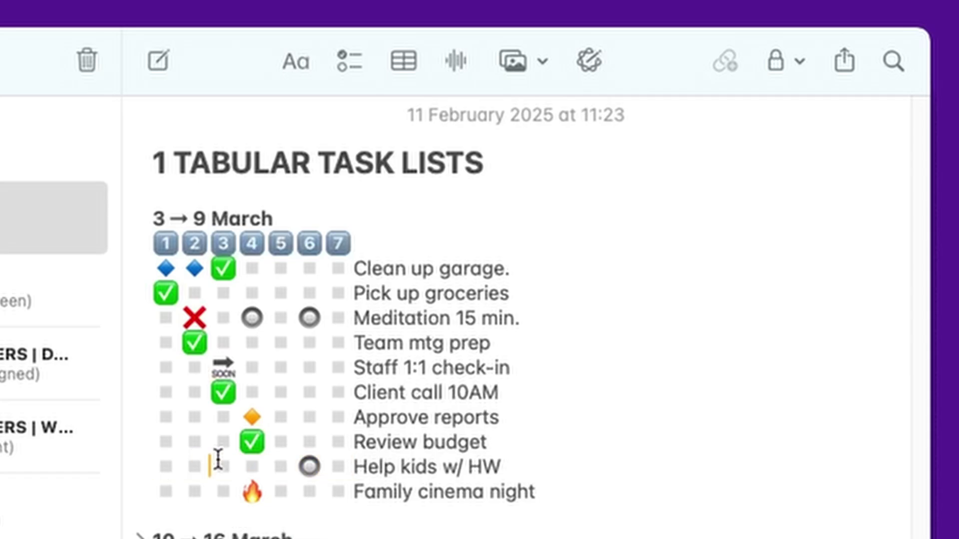
pyautogui.doubleClick(279, 464)
pyautogui.moveTo(280, 465); pyautogui.dragTo(305, 537)
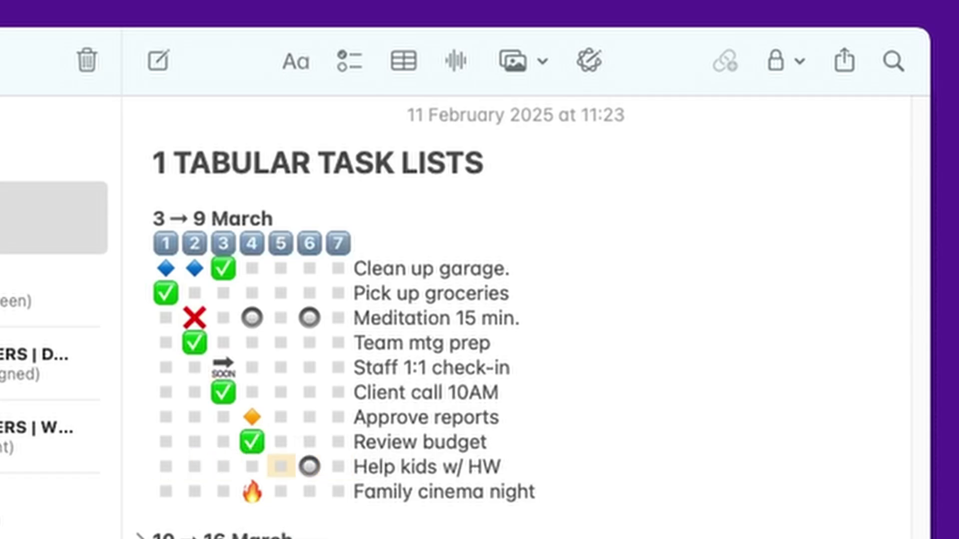
pyautogui.doubleClick(309, 466)
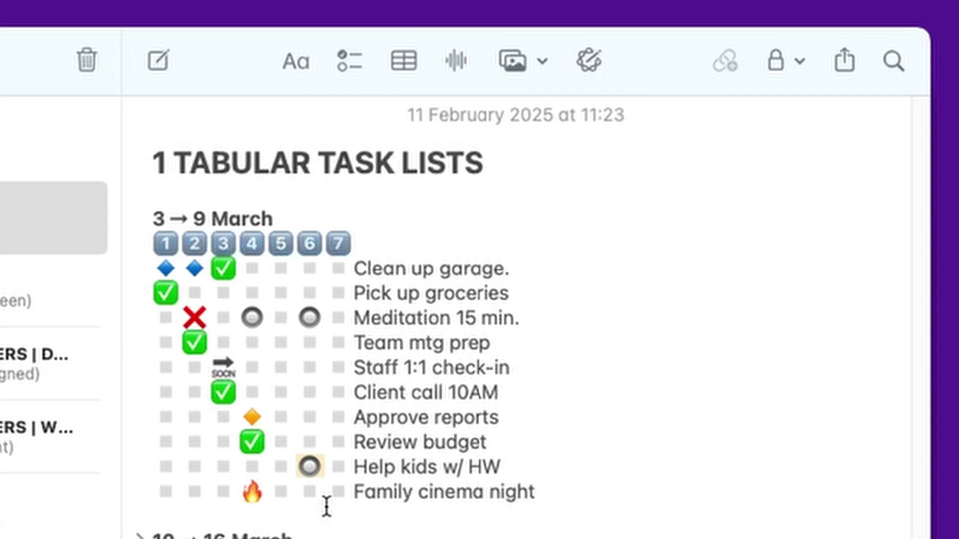
pyautogui.doubleClick(339, 467)
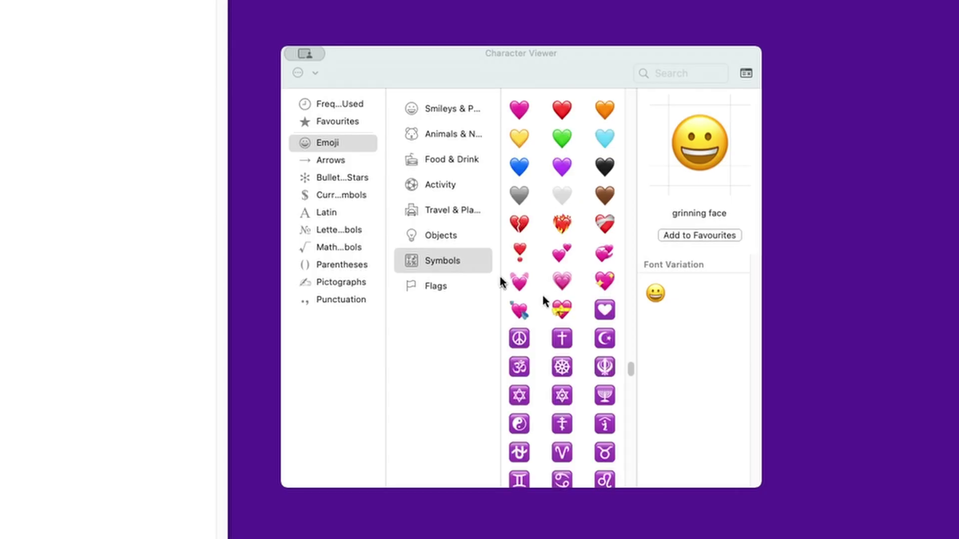
# Pick the white small square emoji and select the grey squares in the Pick up groceries row.
pyautogui.scroll(-5, 567, 294)
pyautogui.scroll(-15, 568, 295)
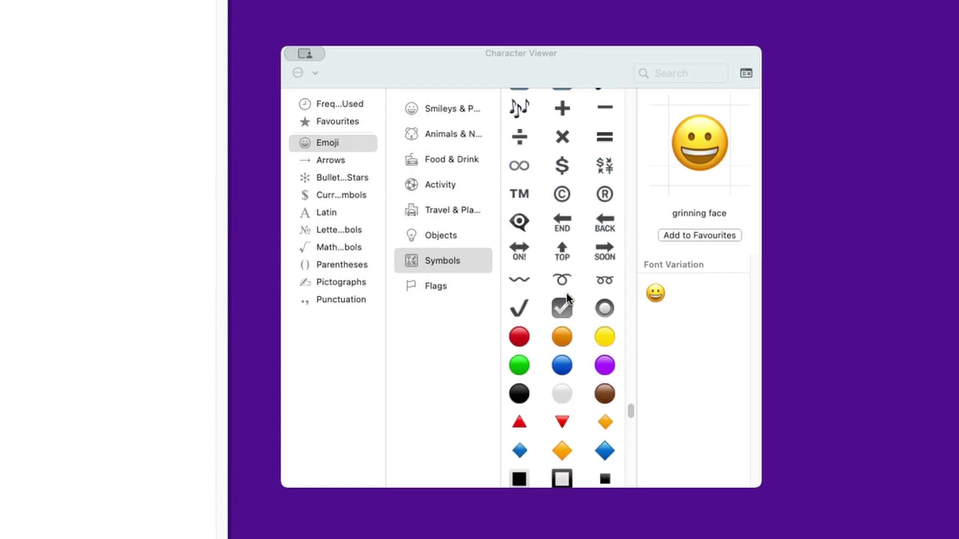
pyautogui.scroll(-5, 568, 298)
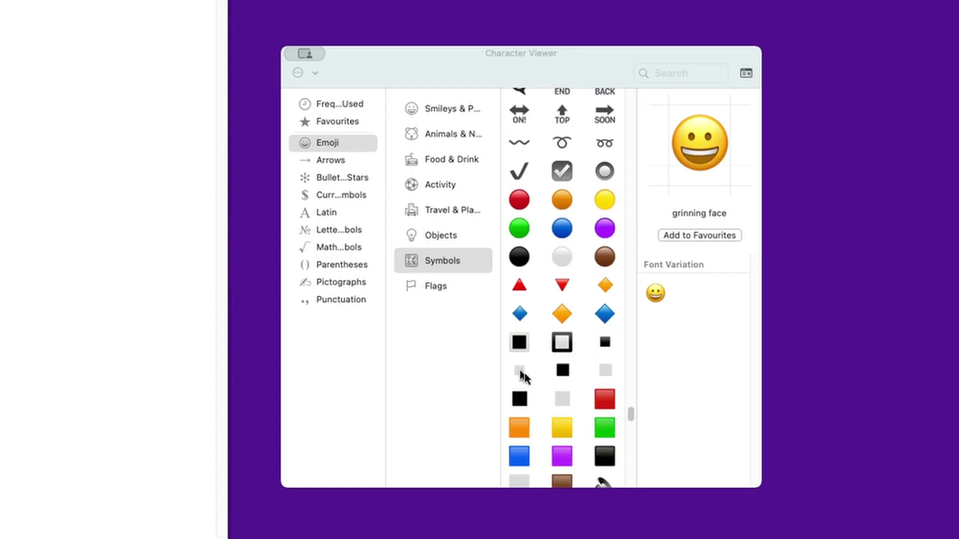
pyautogui.click(520, 374)
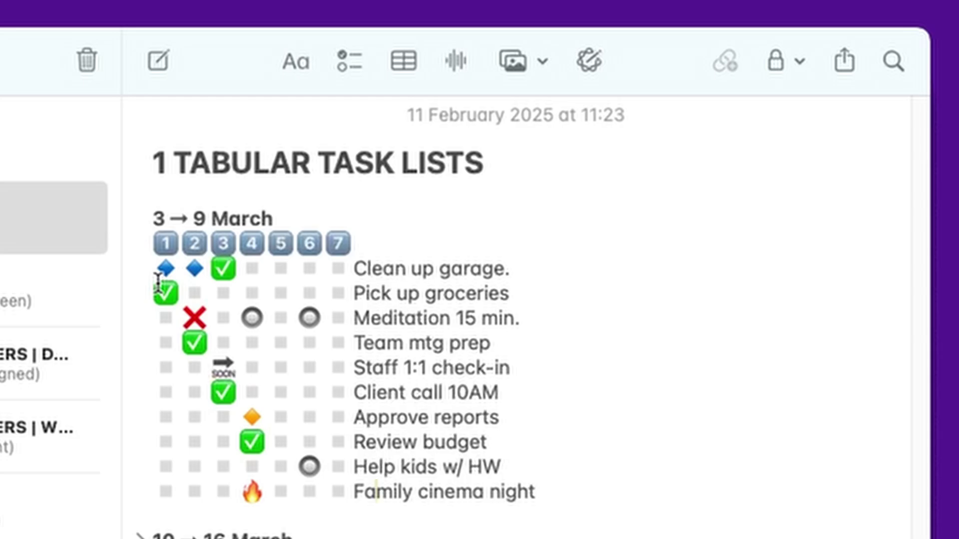
pyautogui.moveTo(173, 289); pyautogui.dragTo(482, 302)
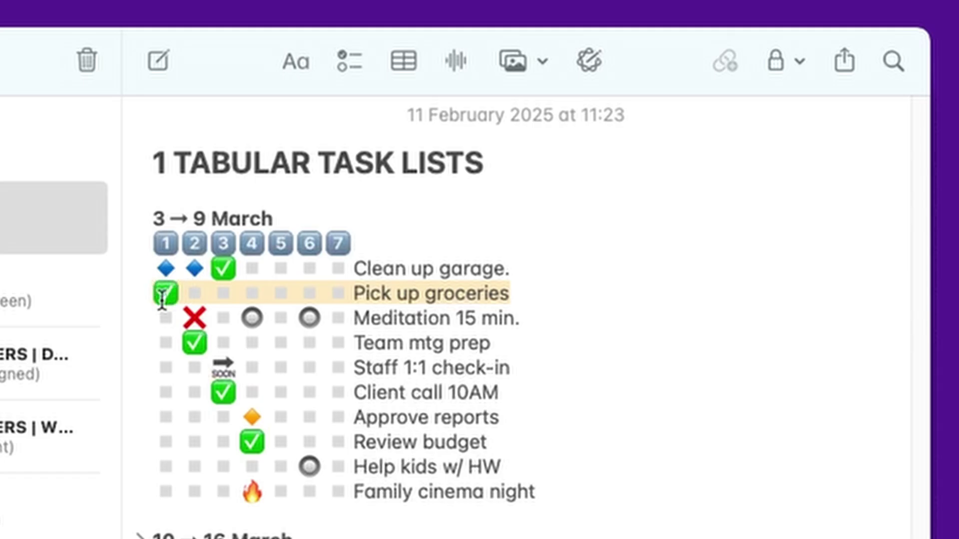
pyautogui.click(310, 466)
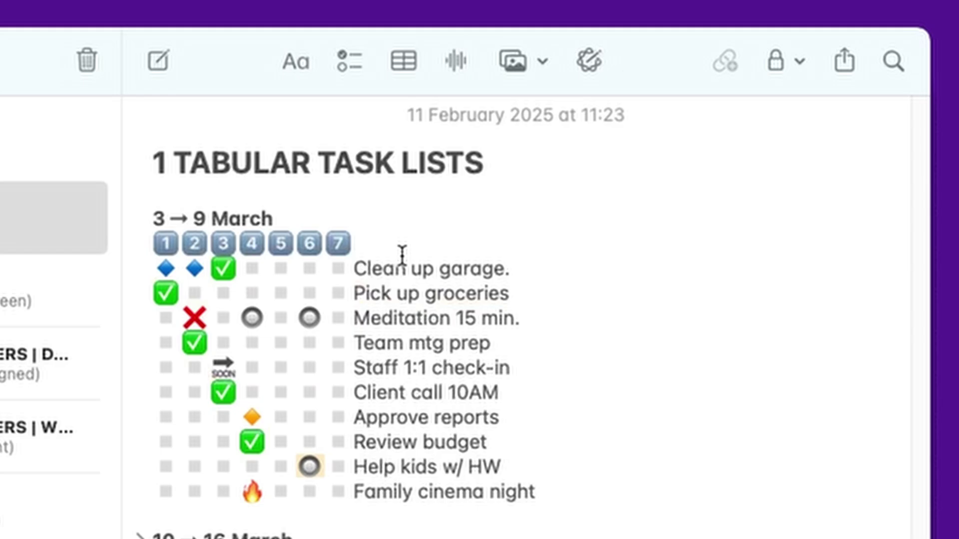
pyautogui.moveTo(369, 293); pyautogui.dragTo(531, 295)
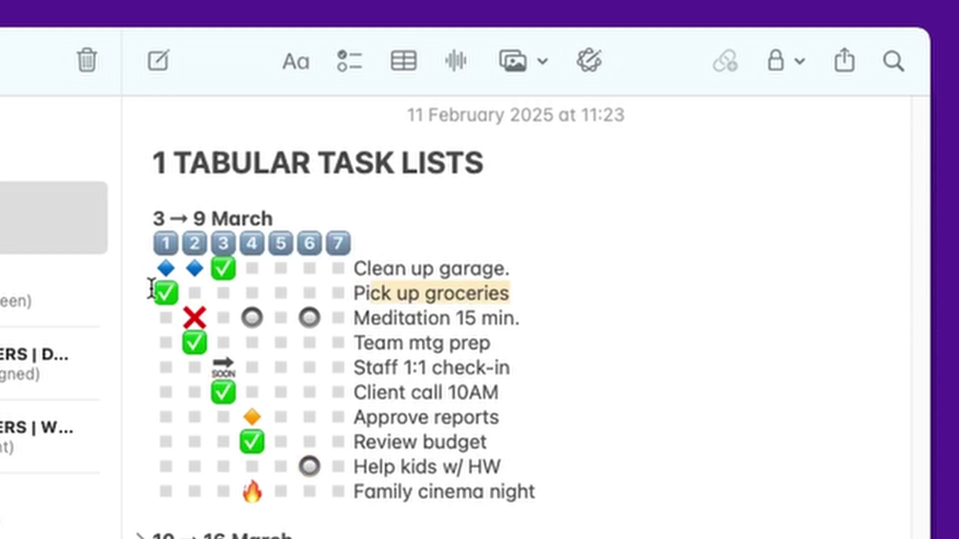
pyautogui.click(186, 294)
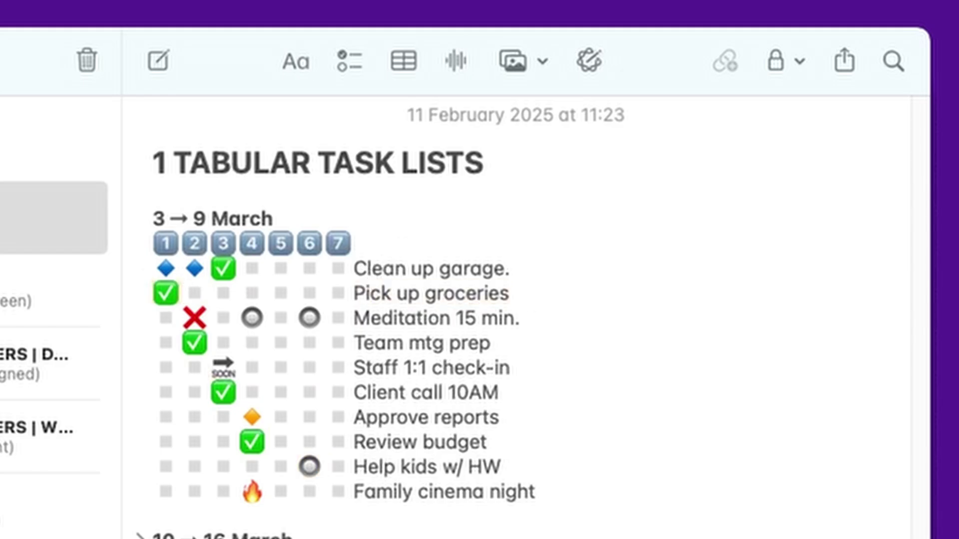
pyautogui.press('ctrl+super+space')
pyautogui.scroll(10, 596, 390)
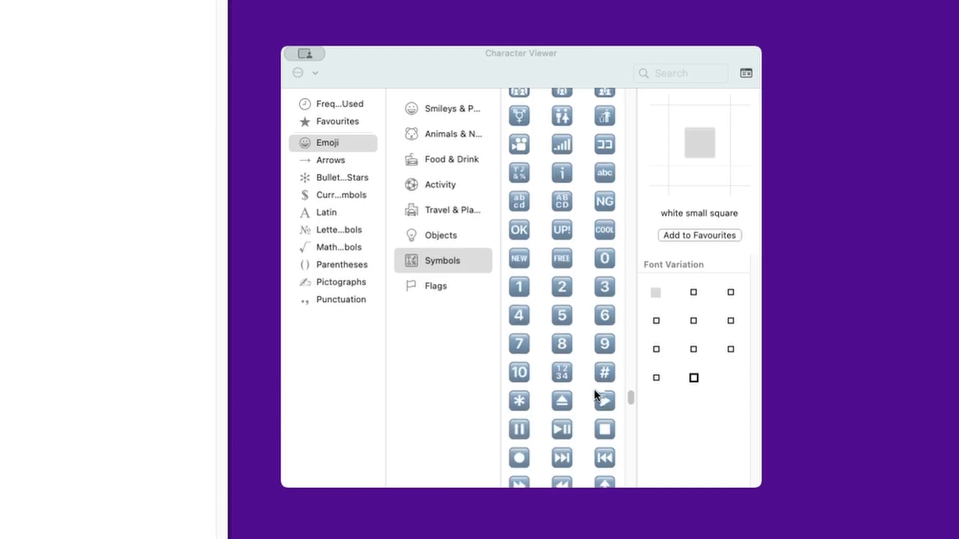
pyautogui.scroll(10, 595, 392)
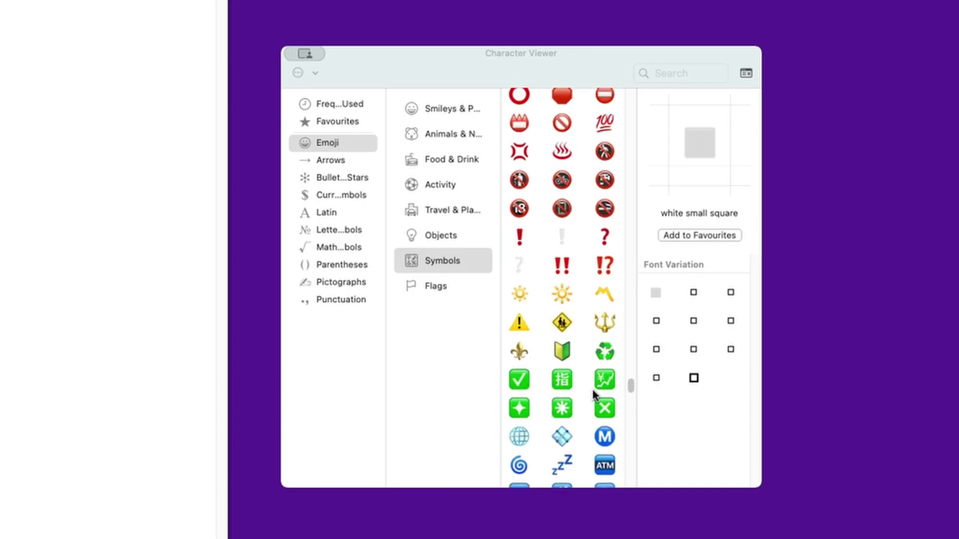
pyautogui.click(519, 381)
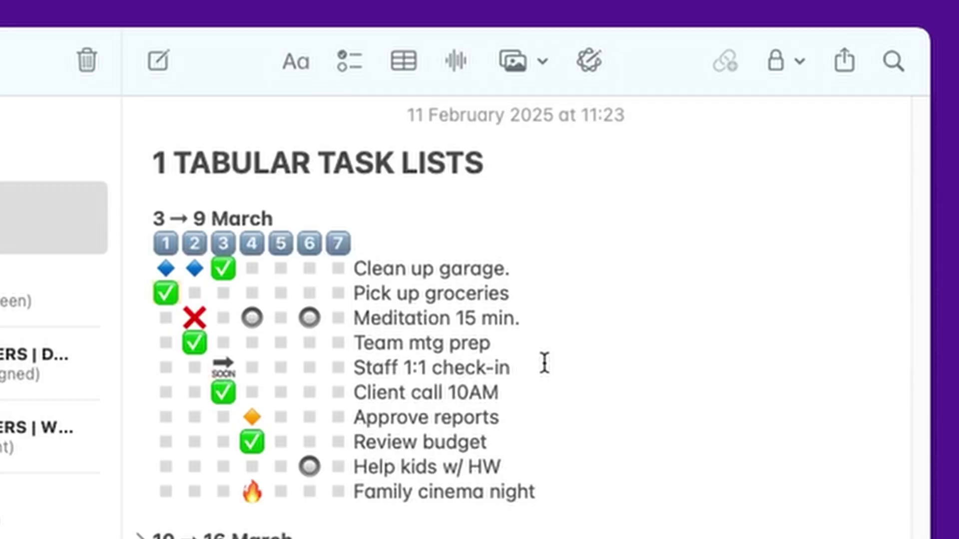
pyautogui.moveTo(165, 268); pyautogui.dragTo(224, 269)
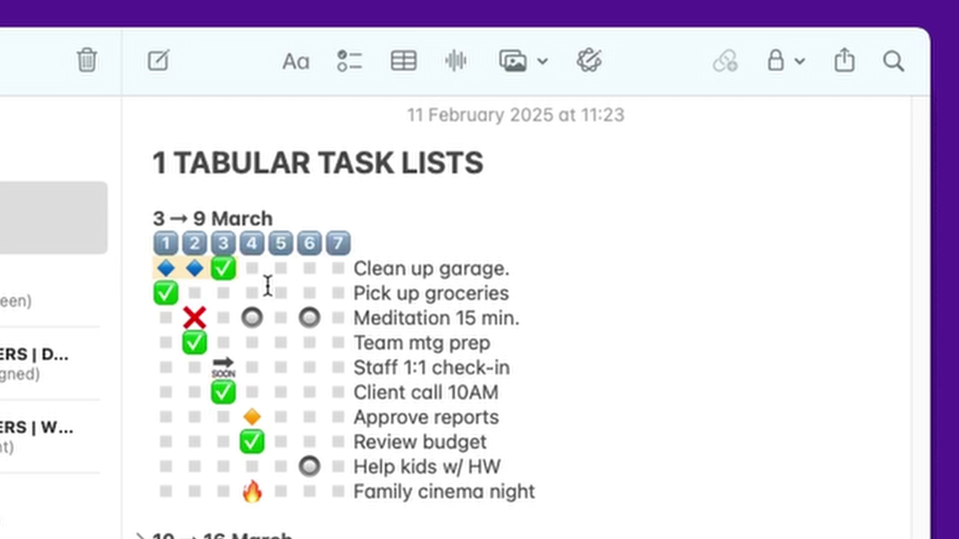
pyautogui.moveTo(353, 268); pyautogui.dragTo(500, 268)
pyautogui.moveTo(153, 268); pyautogui.dragTo(171, 266)
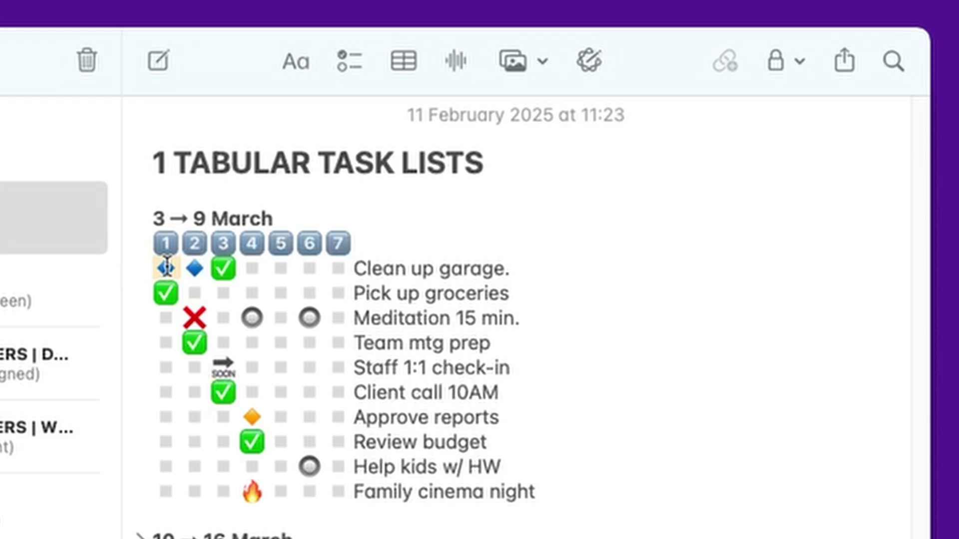
pyautogui.moveTo(183, 268); pyautogui.dragTo(202, 263)
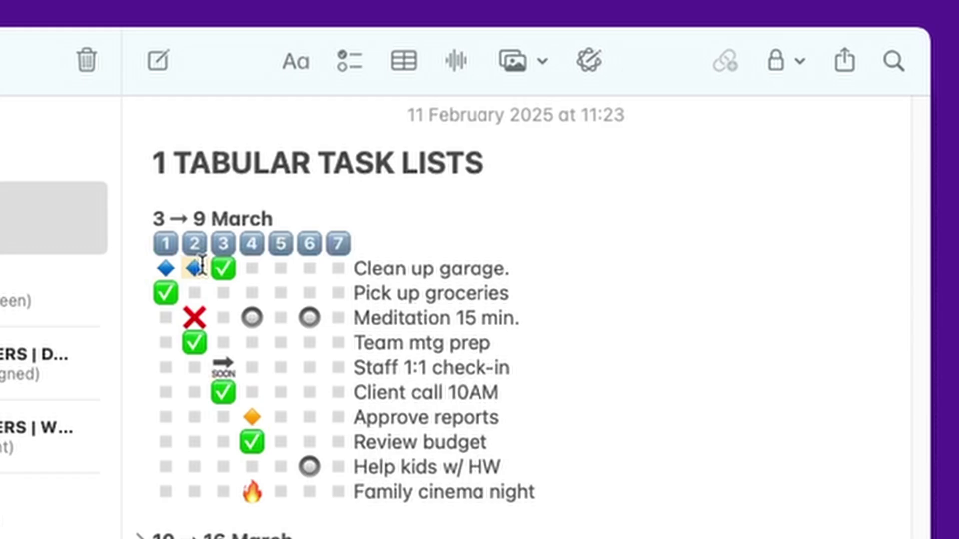
pyautogui.click(223, 267)
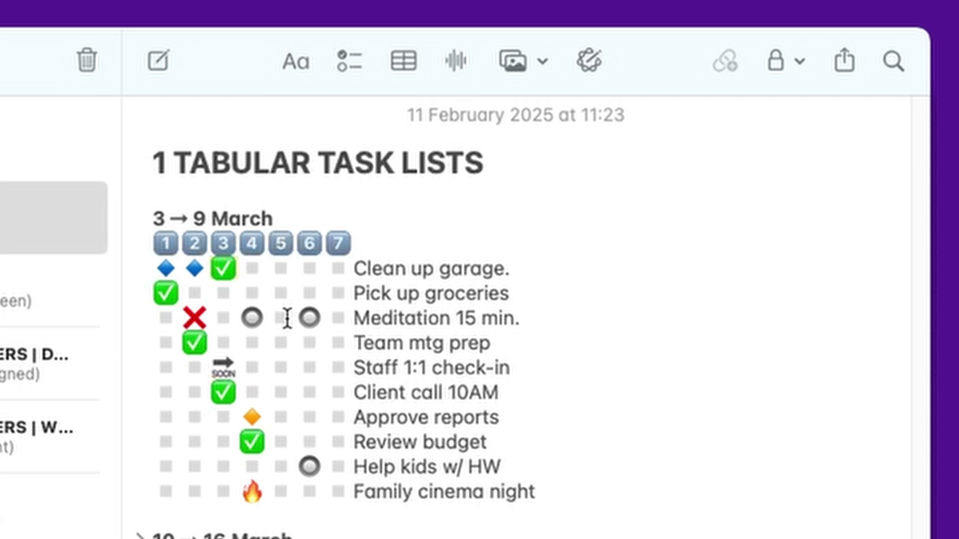
pyautogui.moveTo(531, 320); pyautogui.dragTo(359, 313)
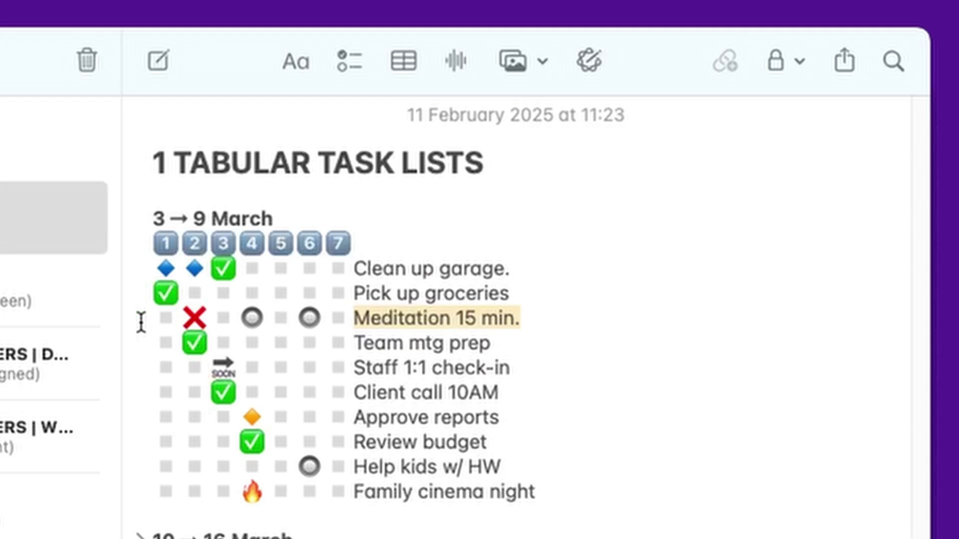
pyautogui.click(187, 316)
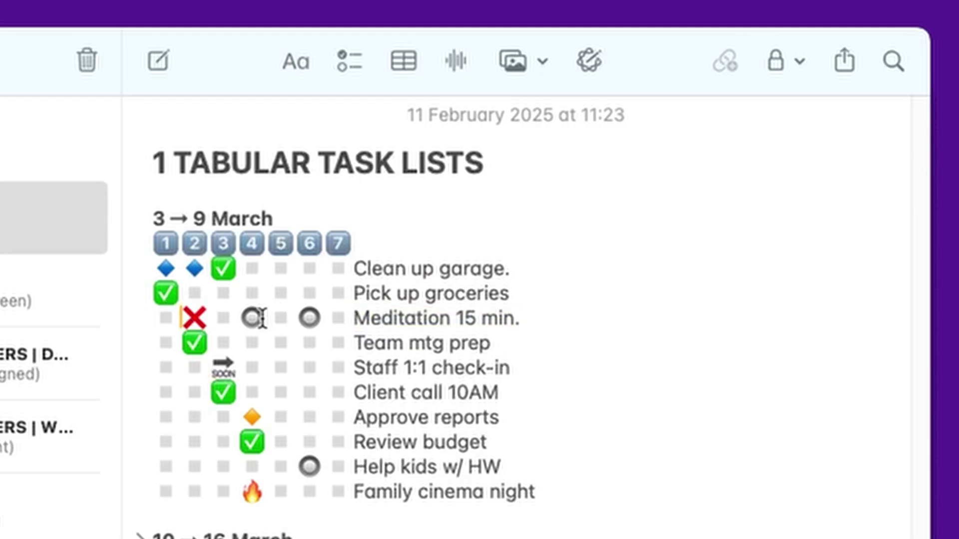
pyautogui.doubleClick(307, 316)
pyautogui.doubleClick(205, 318)
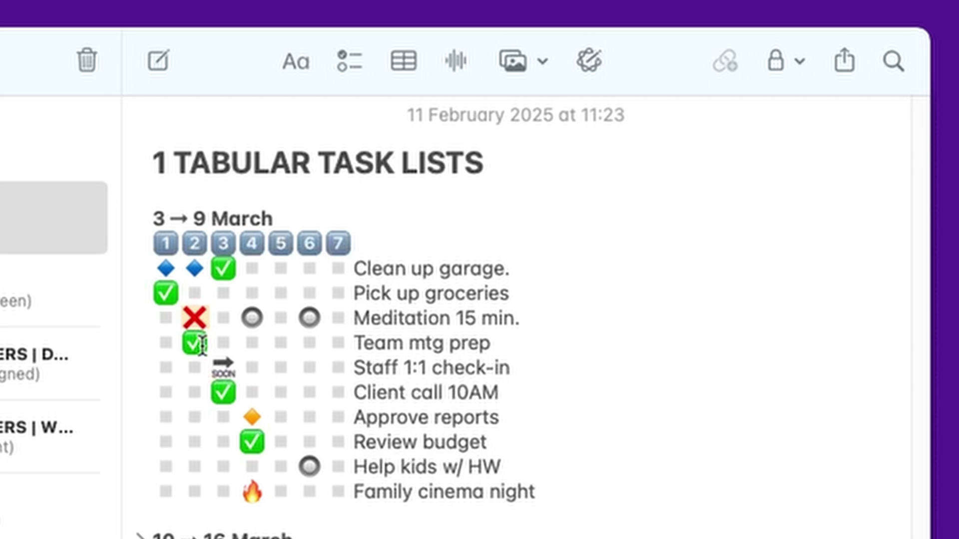
pyautogui.moveTo(212, 351); pyautogui.dragTo(236, 360)
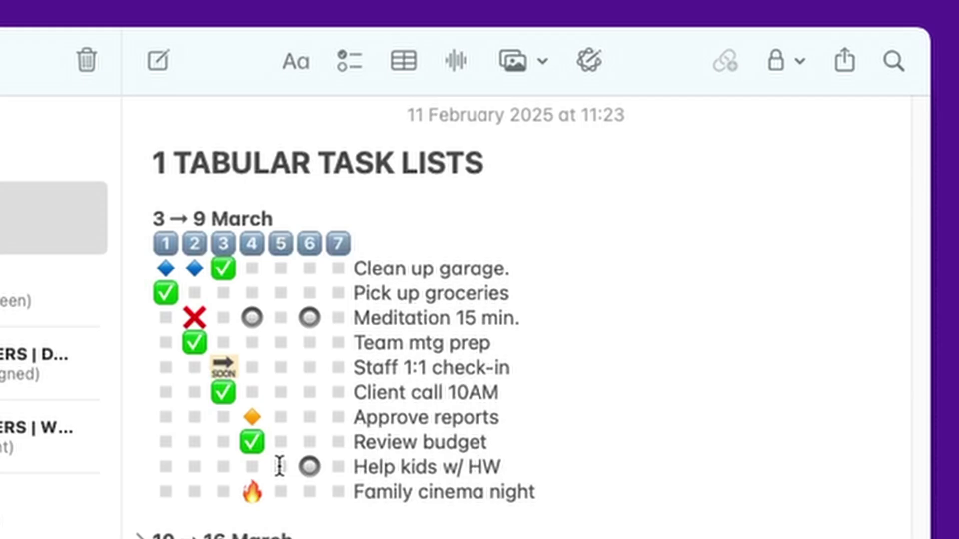
pyautogui.moveTo(225, 228)
pyautogui.moveTo(241, 416); pyautogui.dragTo(261, 413)
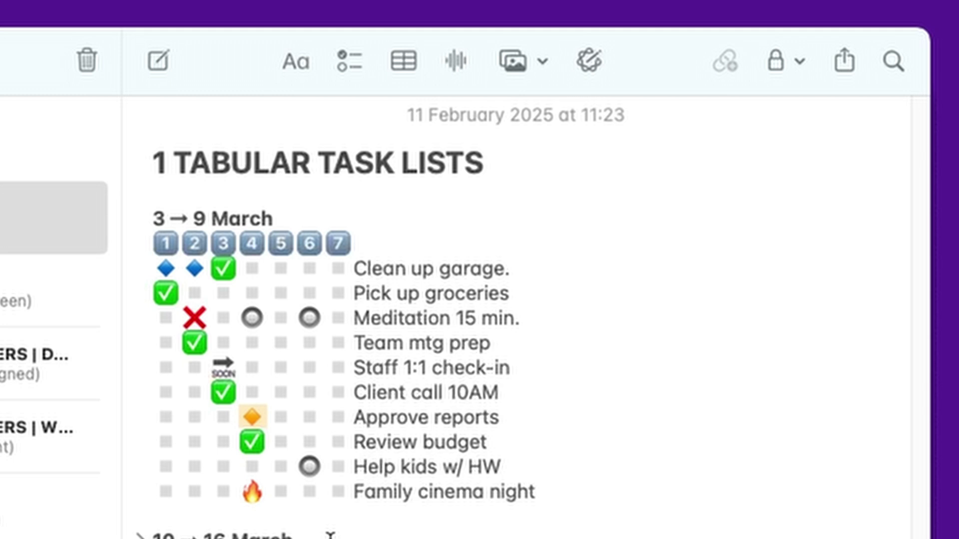
pyautogui.moveTo(352, 417); pyautogui.dragTo(501, 414)
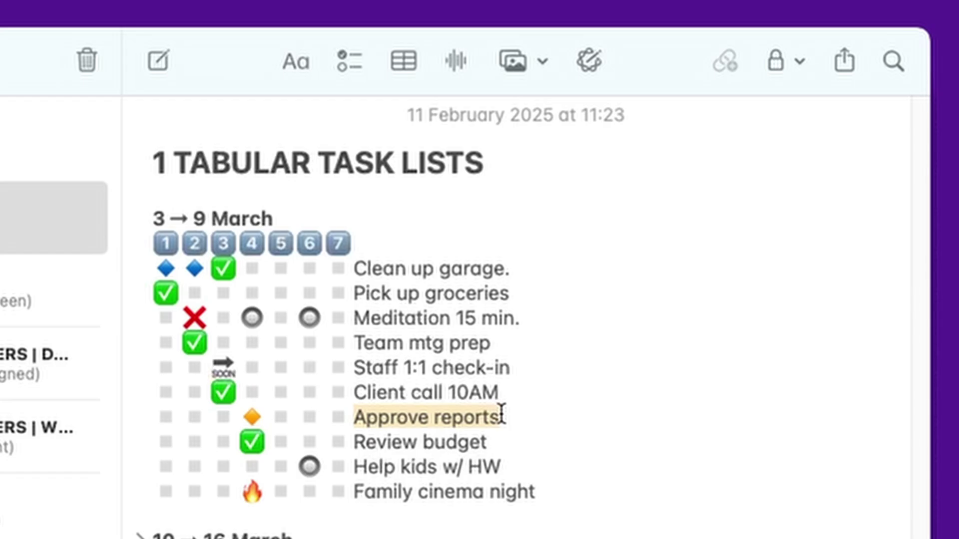
pyautogui.moveTo(244, 417); pyautogui.dragTo(256, 416)
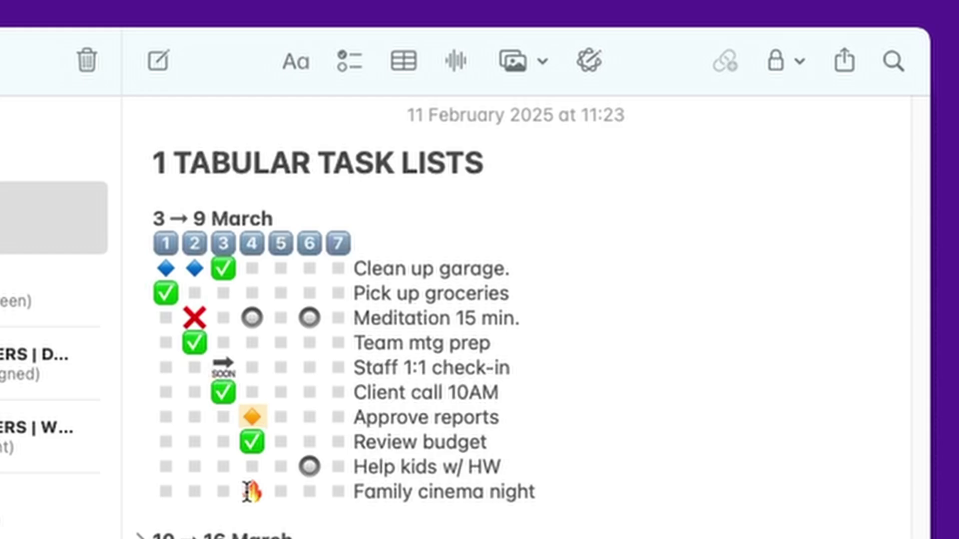
pyautogui.moveTo(246, 492); pyautogui.dragTo(263, 493)
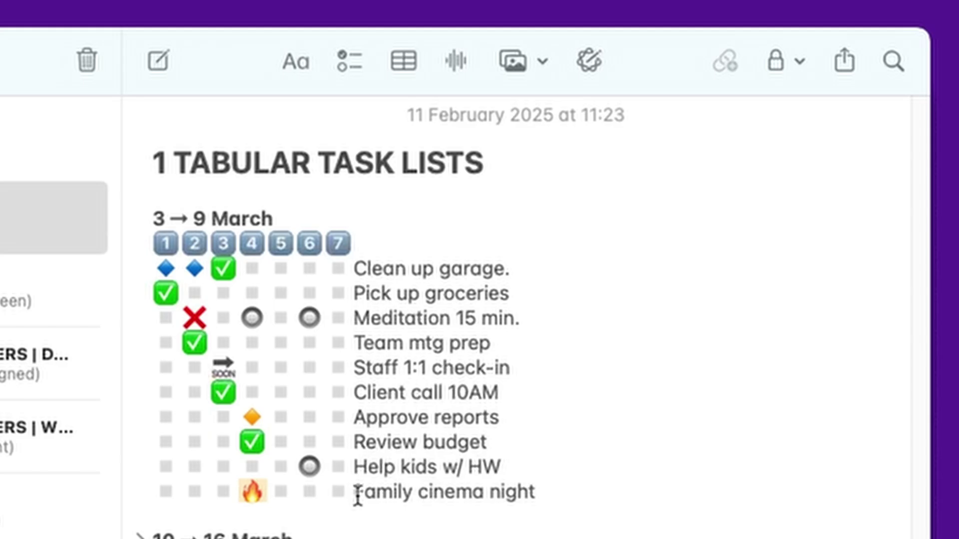
pyautogui.moveTo(353, 493); pyautogui.dragTo(565, 501)
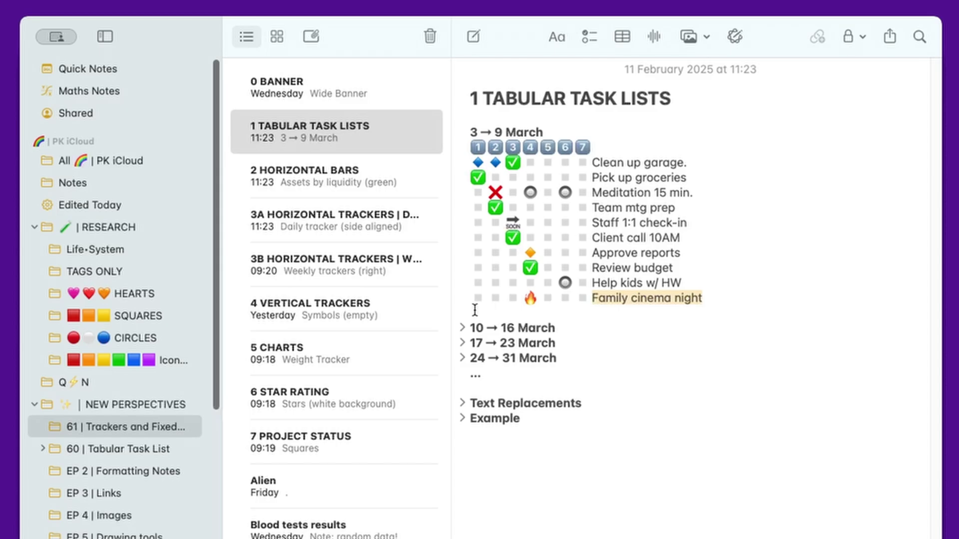
# Select the grid's task rows, then expand the Example section to show its eight tasks.
pyautogui.click(550, 308)
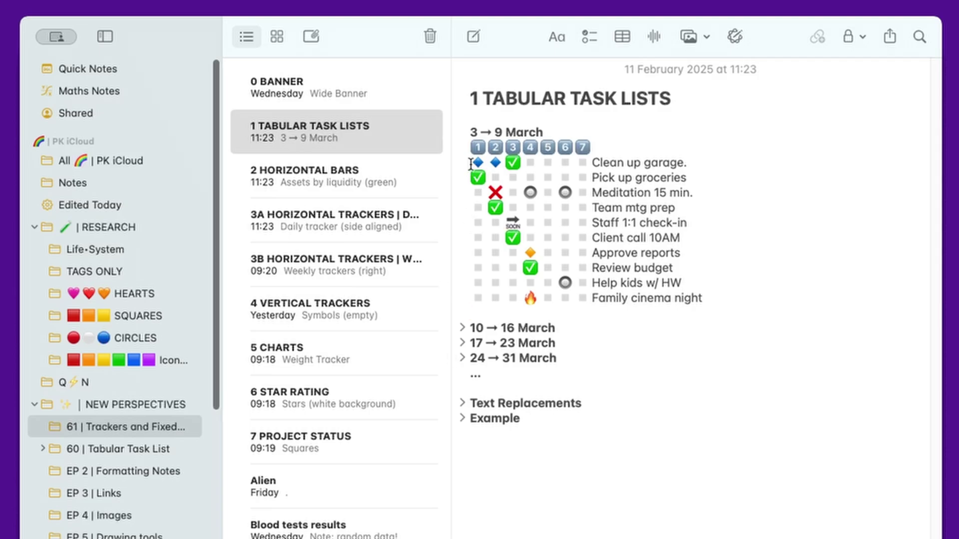
pyautogui.moveTo(588, 164); pyautogui.dragTo(672, 342)
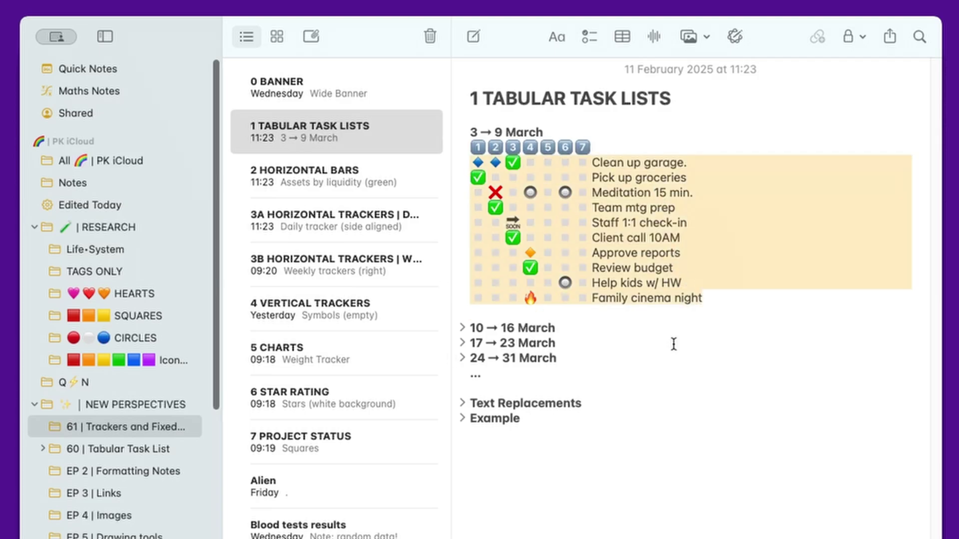
pyautogui.click(463, 421)
# Select the eight Example task lines, then place the caret on the line above Clean bedroom.
pyautogui.moveTo(470, 464); pyautogui.dragTo(575, 538)
pyautogui.moveTo(326, 263); pyautogui.dragTo(332, 357)
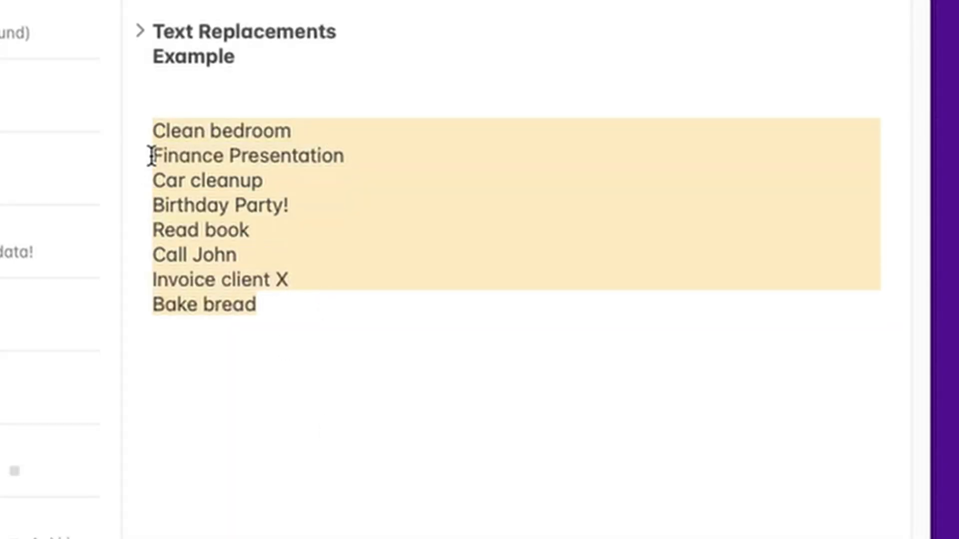
pyautogui.click(300, 332)
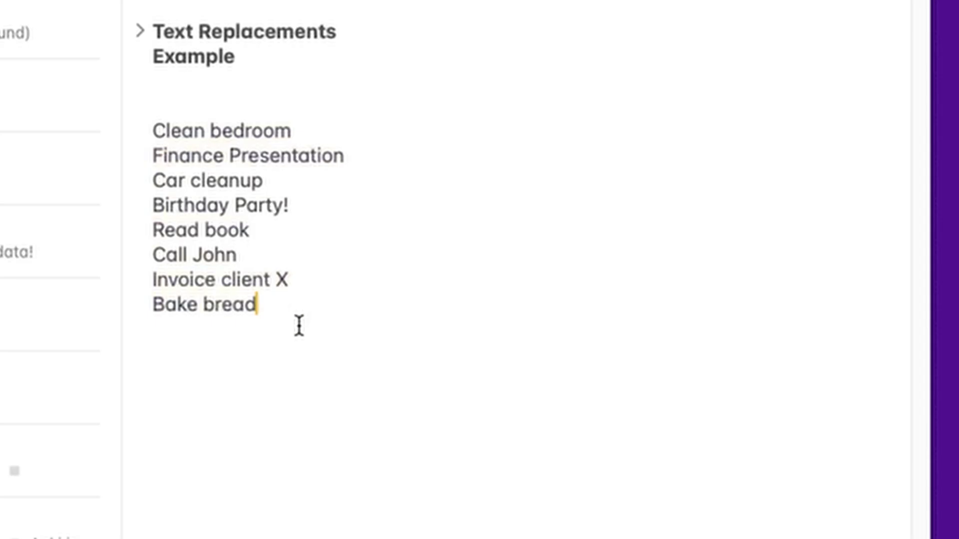
pyautogui.moveTo(147, 136); pyautogui.dragTo(338, 344)
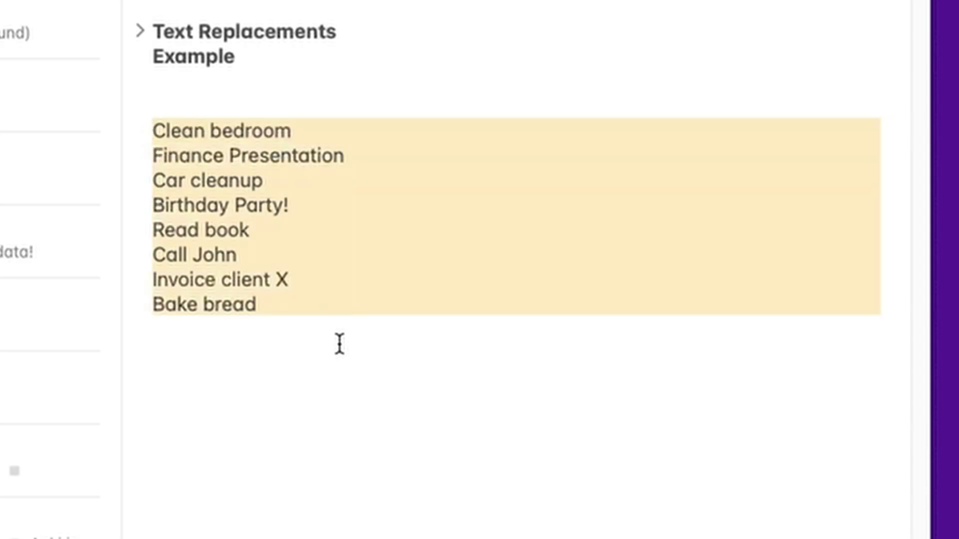
pyautogui.click(339, 346)
pyautogui.moveTo(281, 305); pyautogui.dragTo(156, 133)
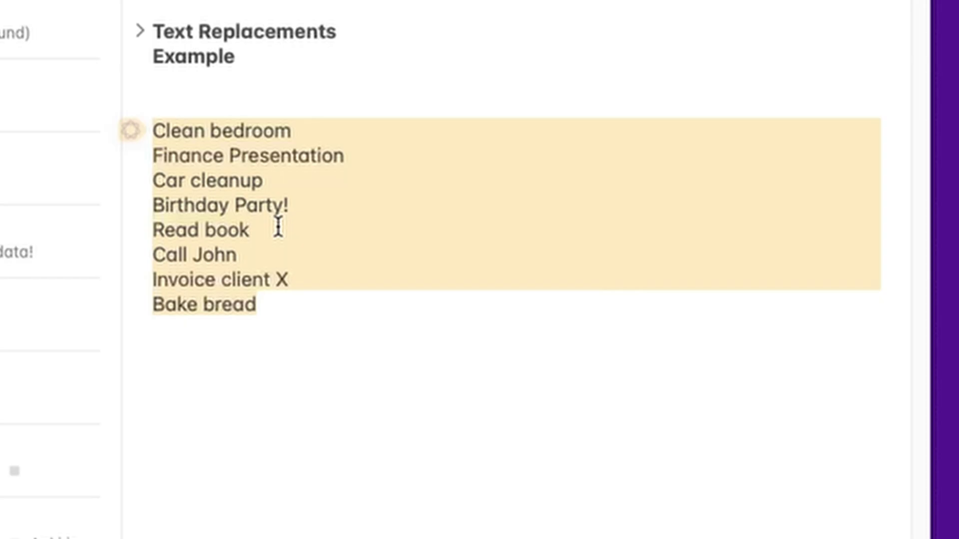
pyautogui.moveTo(210, 131); pyautogui.dragTo(270, 207)
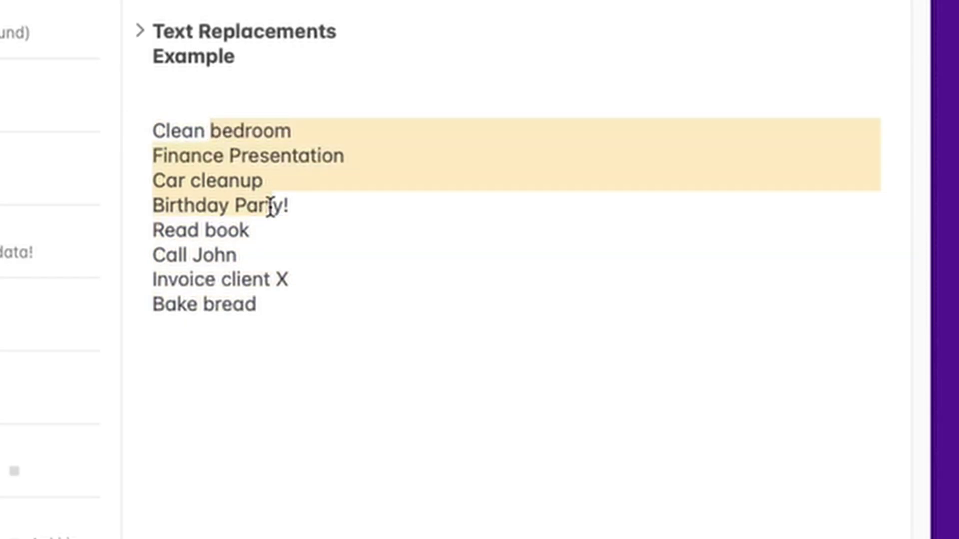
pyautogui.moveTo(308, 298); pyautogui.dragTo(120, 121)
pyautogui.click(423, 403)
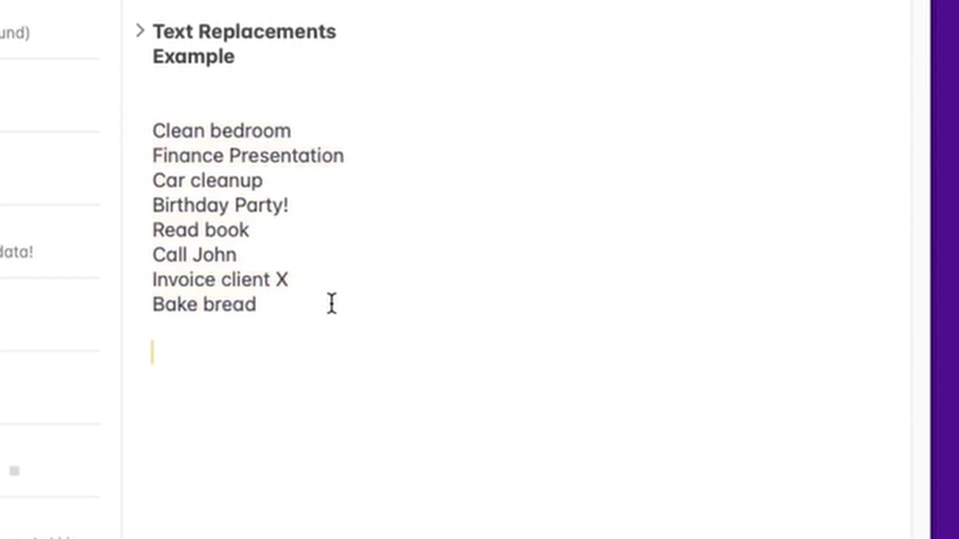
pyautogui.click(160, 103)
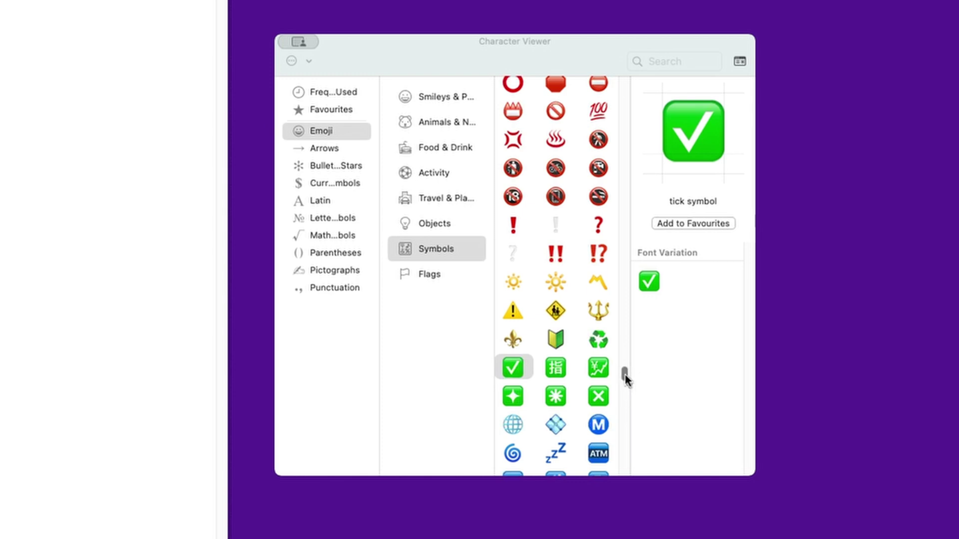
# Insert keycap digits 1 through 5 as day headers above the Example tasks.
pyautogui.click(625, 382)
pyautogui.click(625, 383)
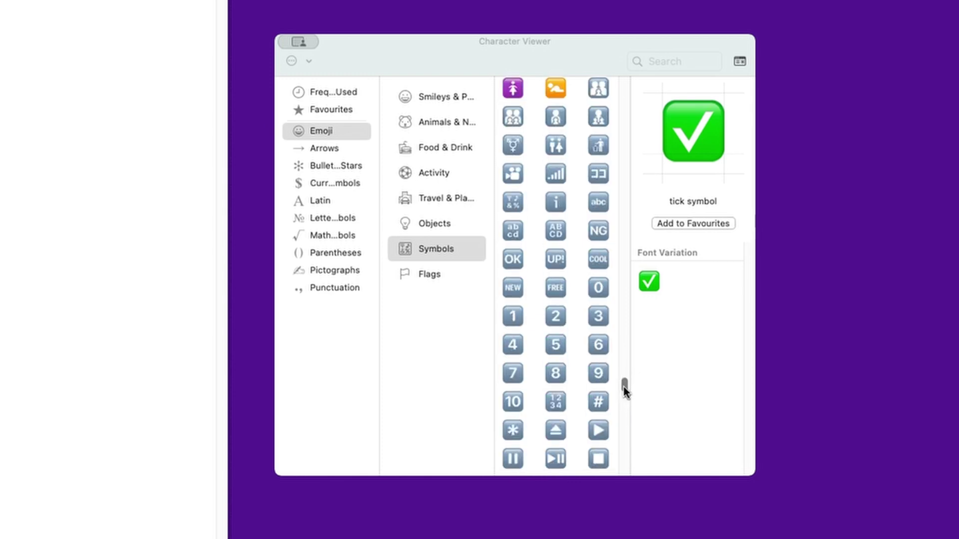
pyautogui.click(511, 317)
pyautogui.click(556, 321)
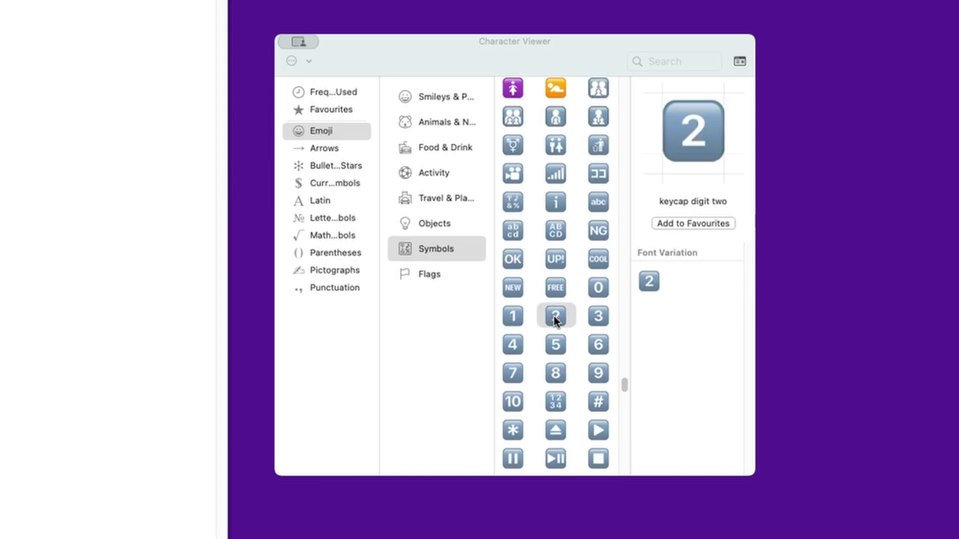
pyautogui.click(603, 317)
pyautogui.click(516, 347)
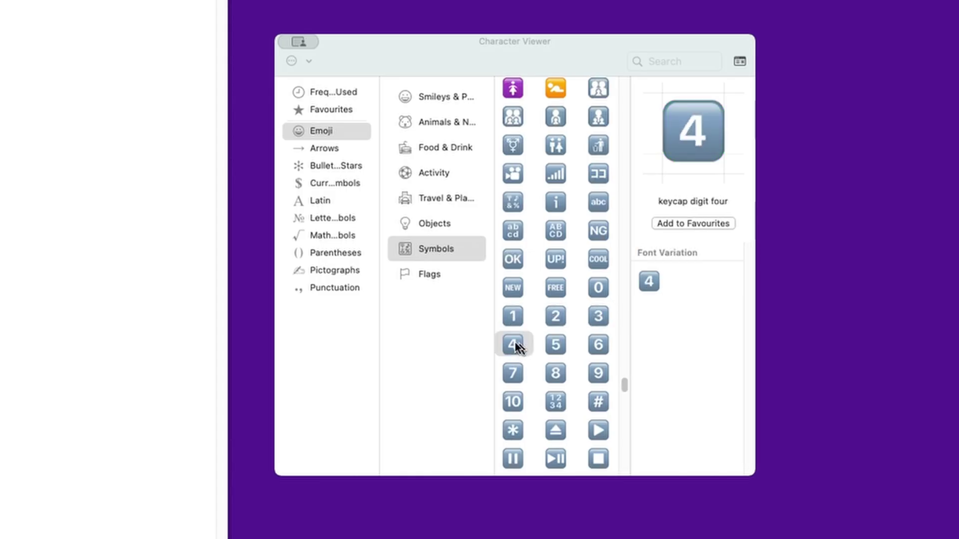
pyautogui.click(556, 345)
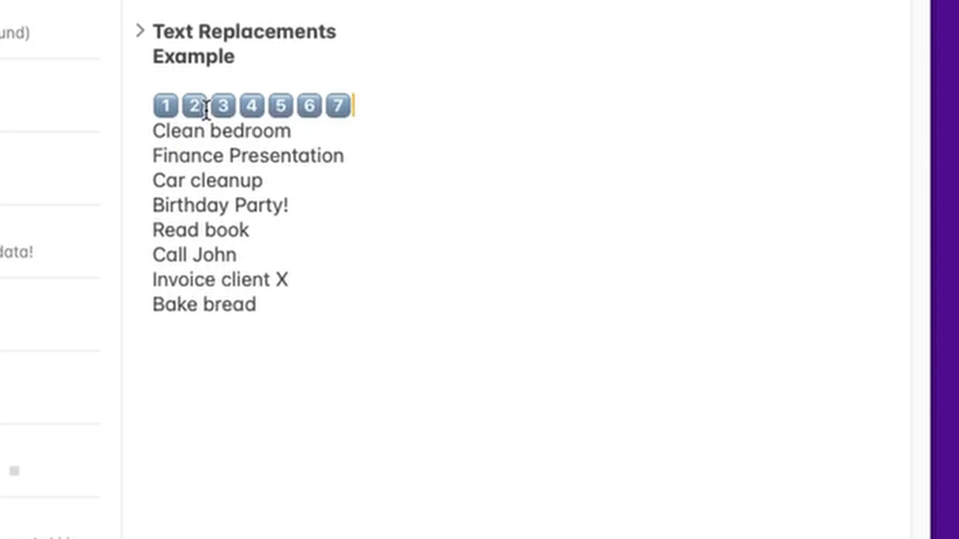
# Build Clean bedroom's row of white small squares with a radio-button mark on day 3.
pyautogui.press('Right')
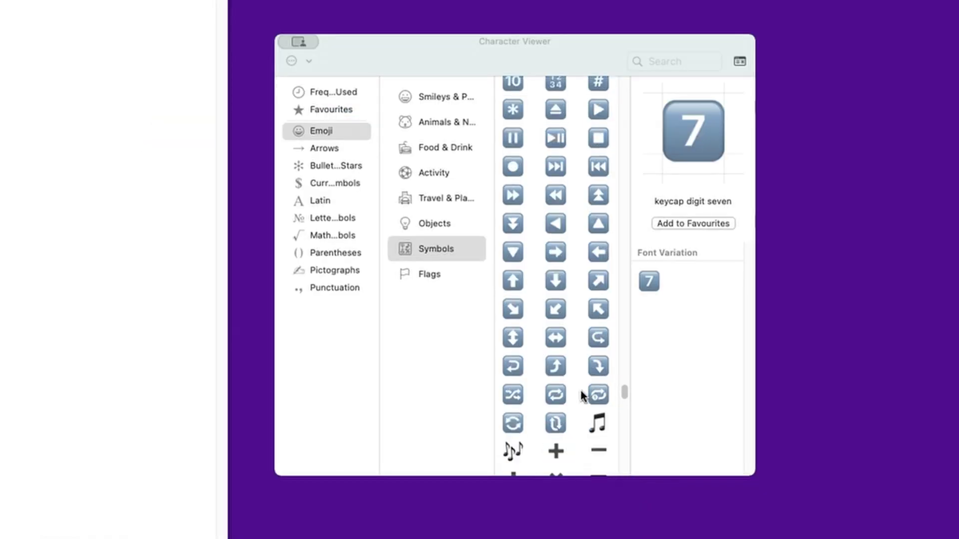
pyautogui.scroll(-15, 581, 396)
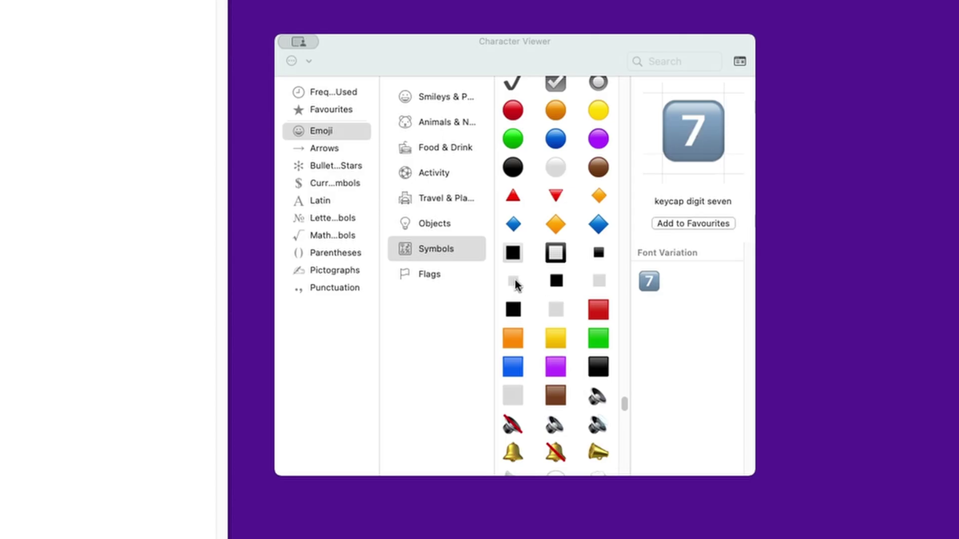
pyautogui.doubleClick(517, 286)
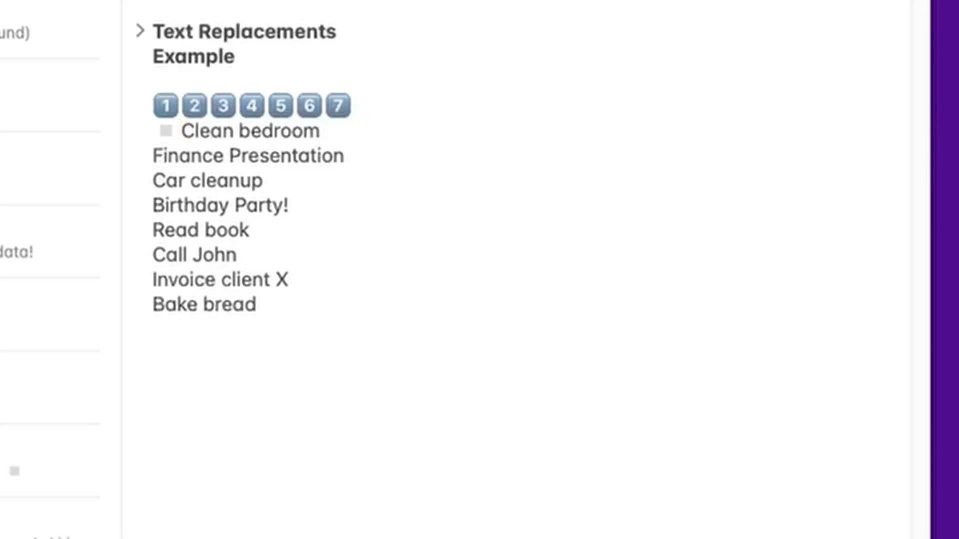
pyautogui.doubleClick(517, 286)
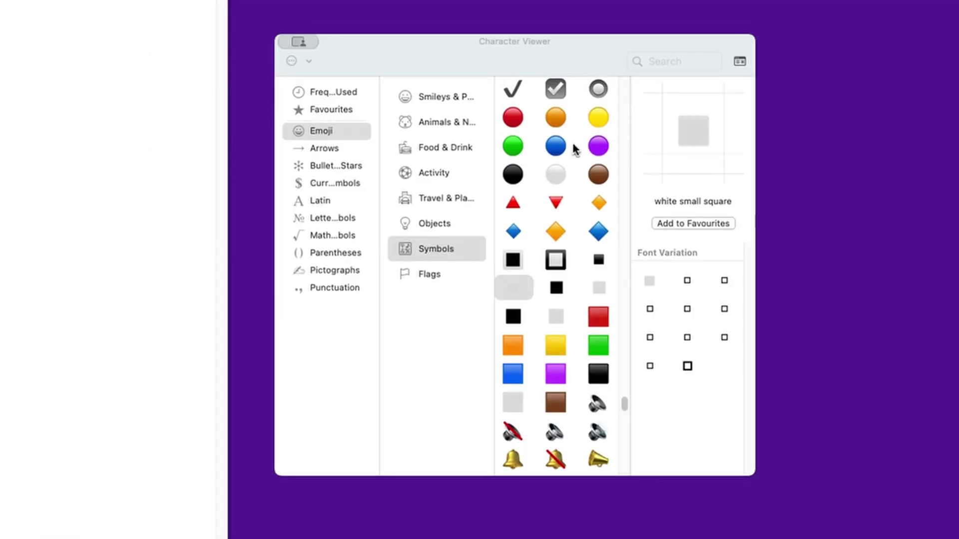
pyautogui.scroll(3, 578, 150)
pyautogui.click(599, 173)
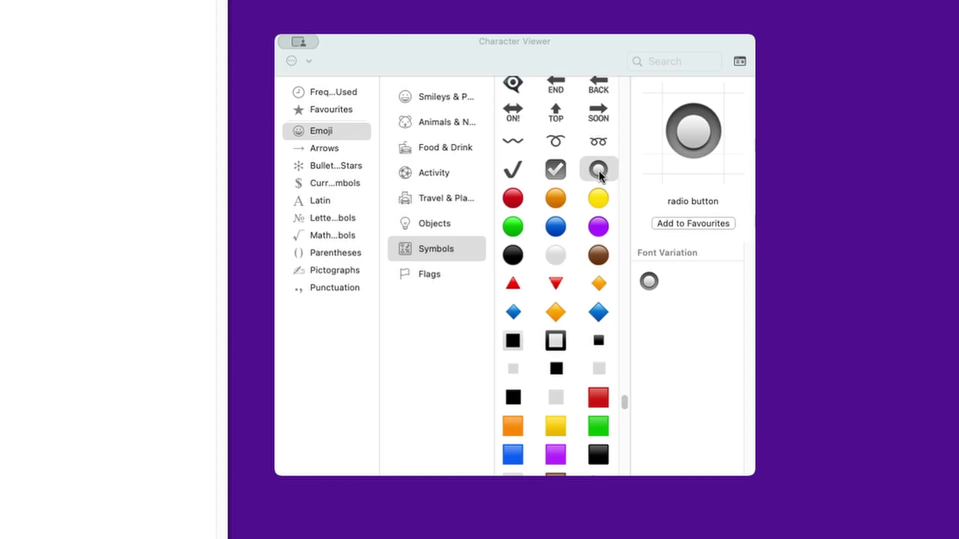
pyautogui.doubleClick(599, 172)
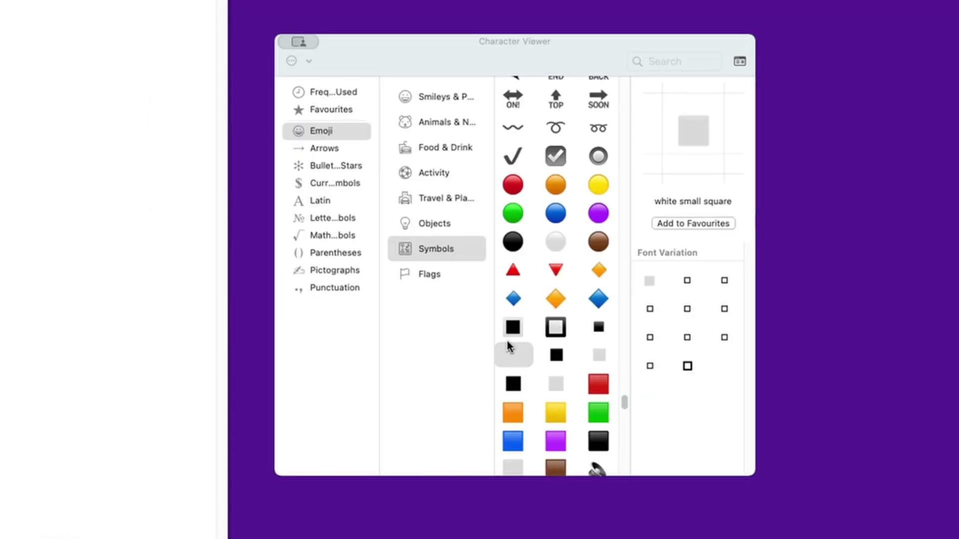
# Add Finance Presentation's day-1 radio button and empty white day squares.
pyautogui.click(599, 160)
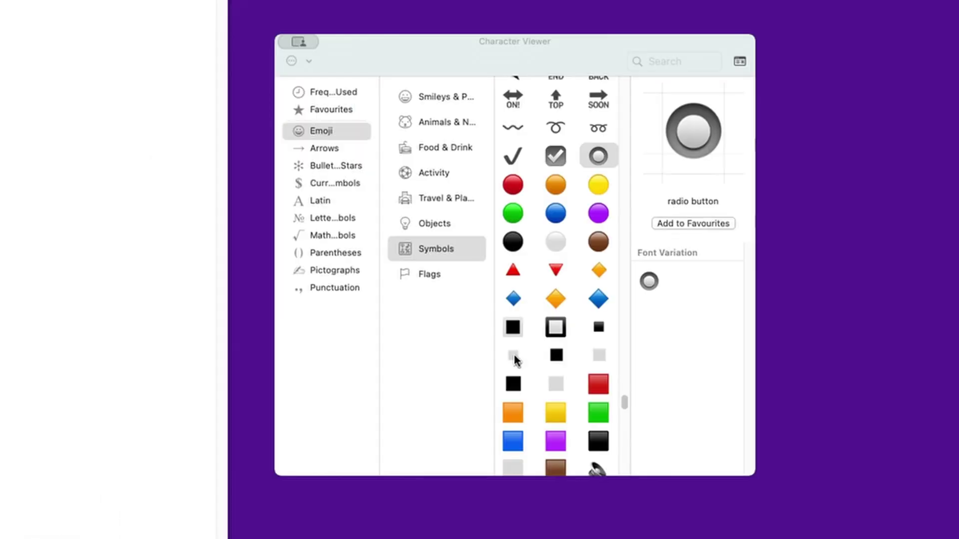
pyautogui.click(514, 357)
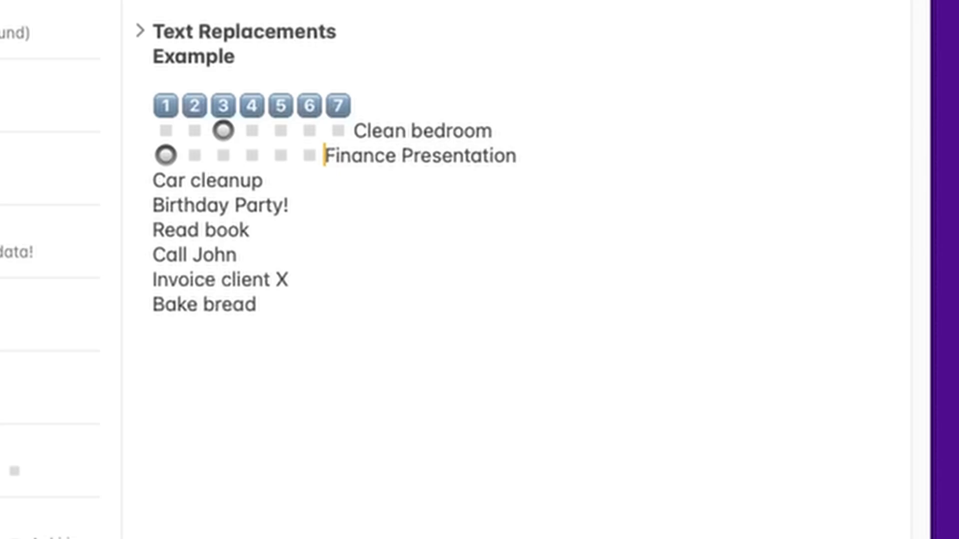
pyautogui.doubleClick(514, 356)
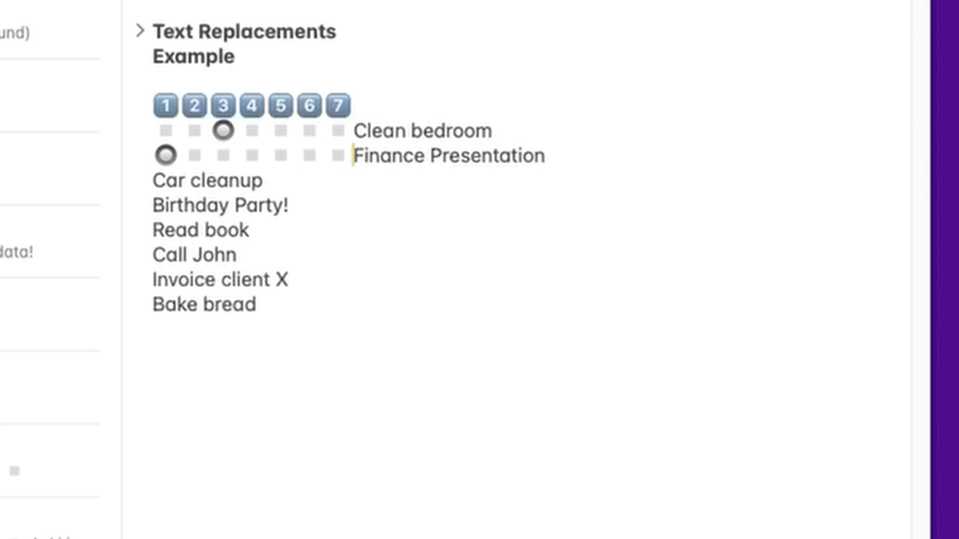
# Give Car cleanup a day-6 marker row using the ttt6 shortcut.
pyautogui.doubleClick(377, 131)
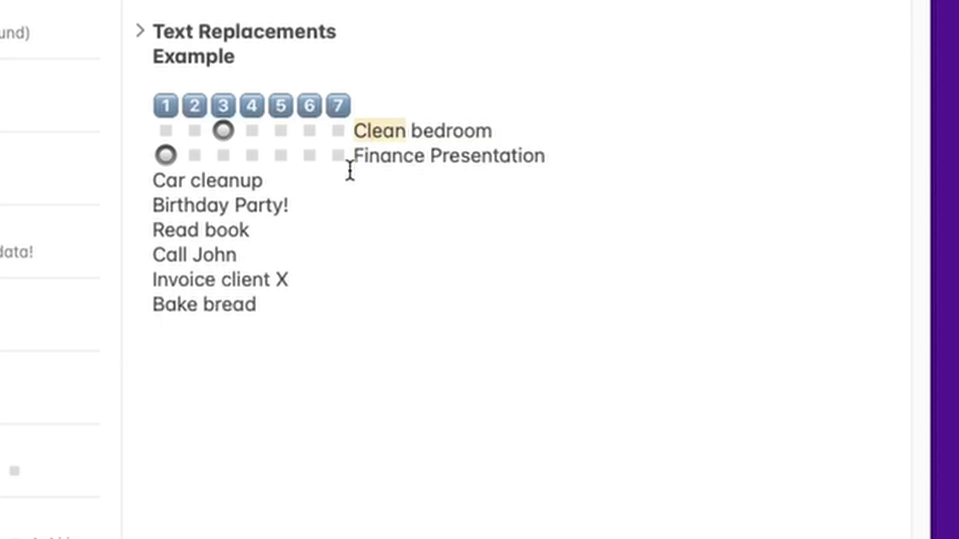
pyautogui.moveTo(180, 147); pyautogui.dragTo(554, 154)
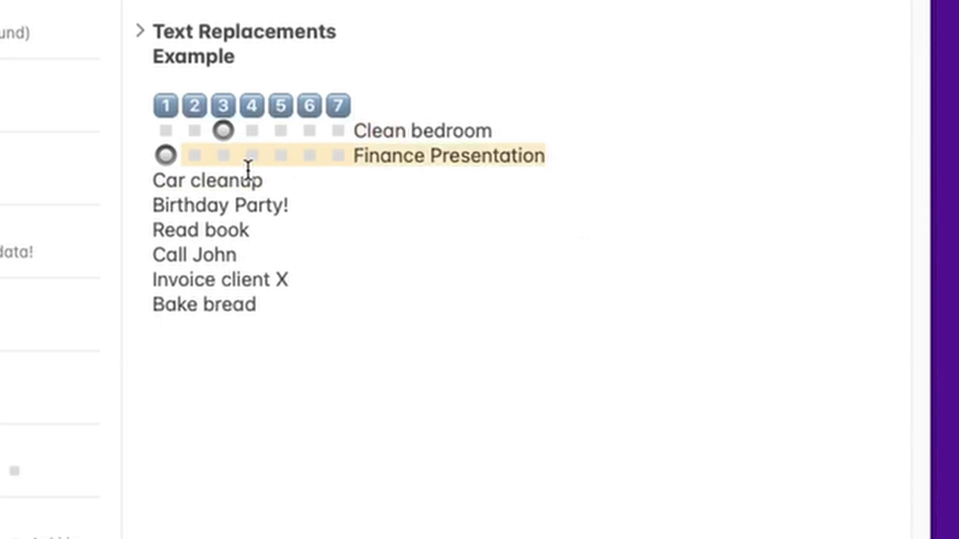
pyautogui.click(152, 180)
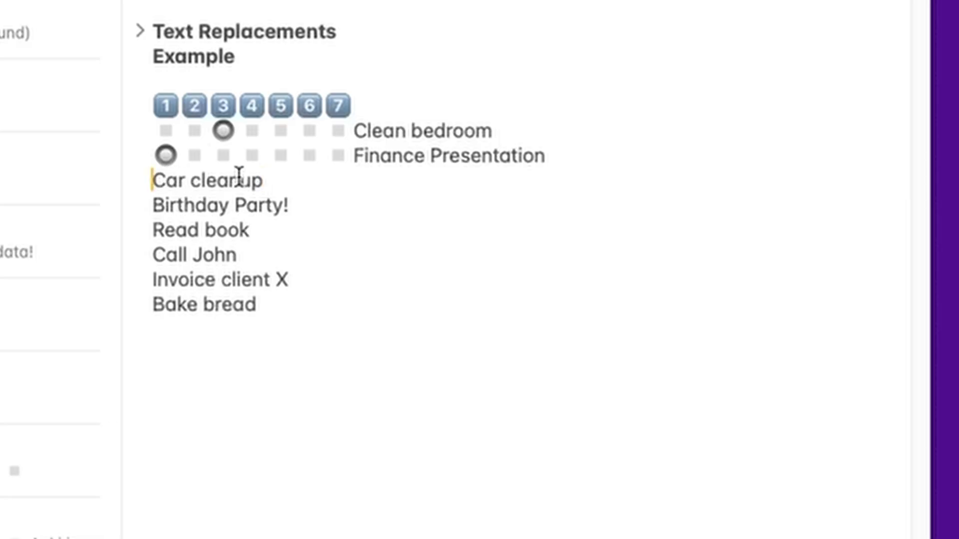
pyautogui.write('ttt6')
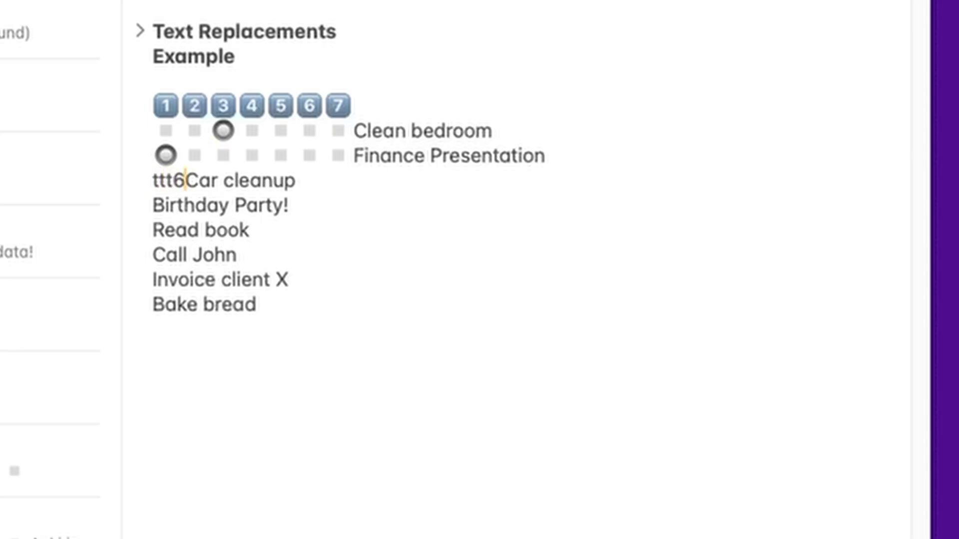
pyautogui.press('space')
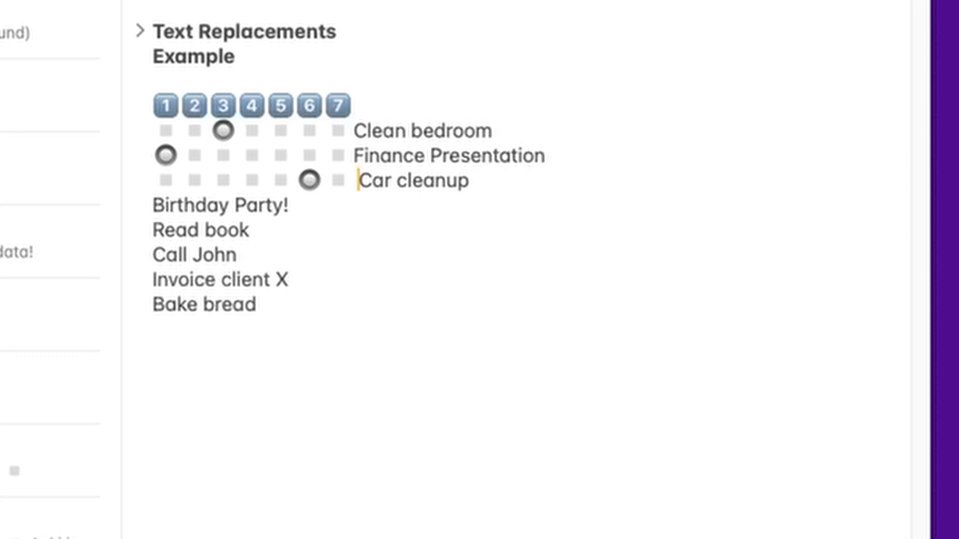
# Add marker rows for Birthday Party! (ttt7, day 7) and Read book (ttt2, day 2).
pyautogui.click(149, 203)
pyautogui.write('ttt7')
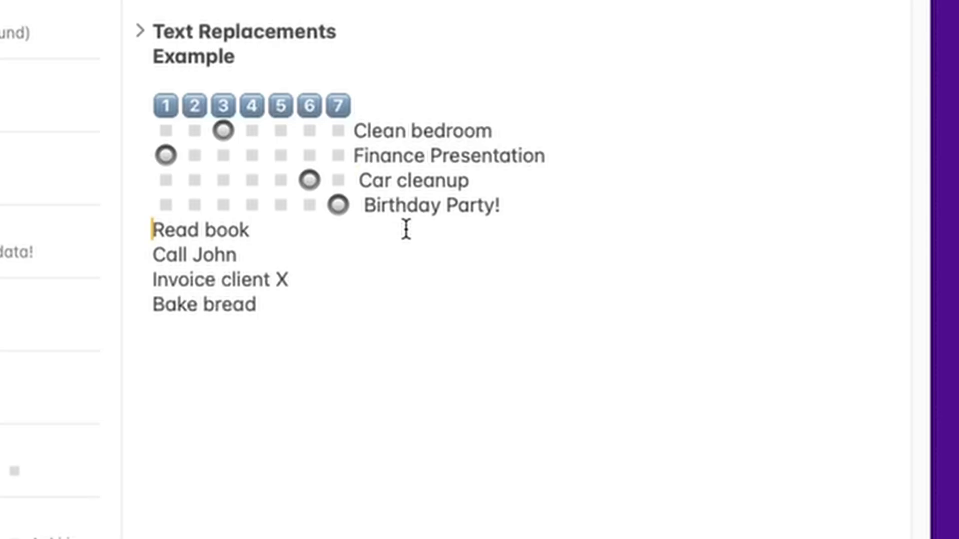
pyautogui.write('ttt2')
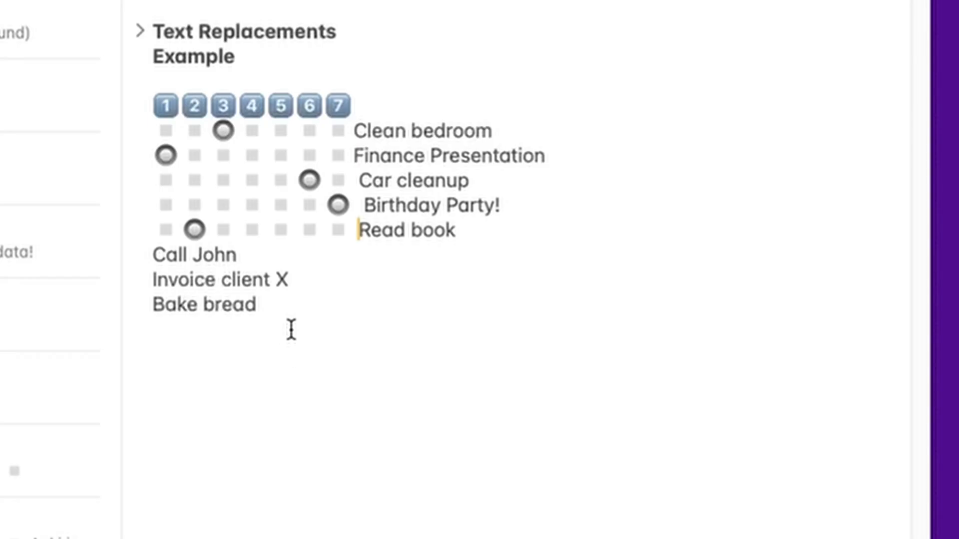
# Add the ttts symbol row below Bake bread and paste ✅ over Clean bedroom's day-3 marker.
pyautogui.click(334, 341)
pyautogui.write('ttts')
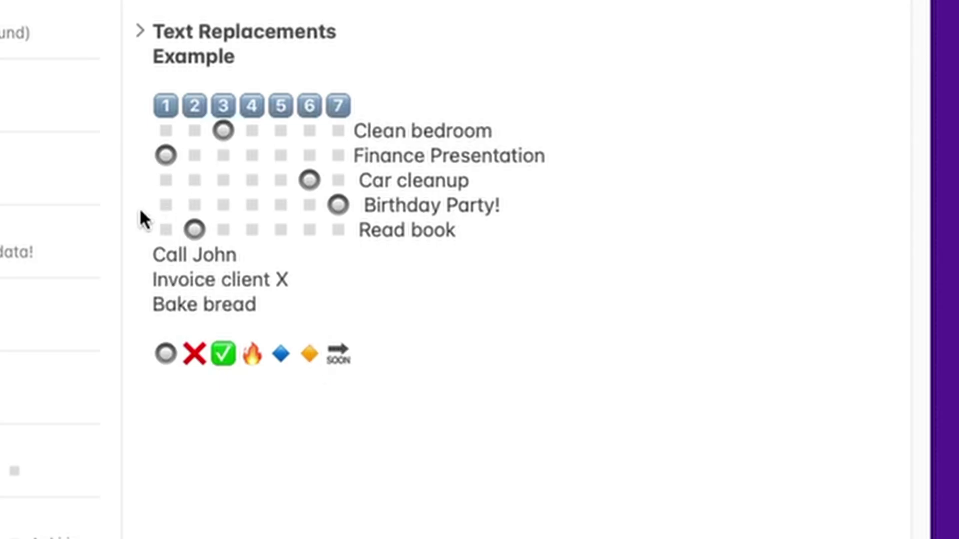
pyautogui.doubleClick(223, 130)
pyautogui.click(222, 355)
pyautogui.doubleClick(223, 129)
pyautogui.write('✅')
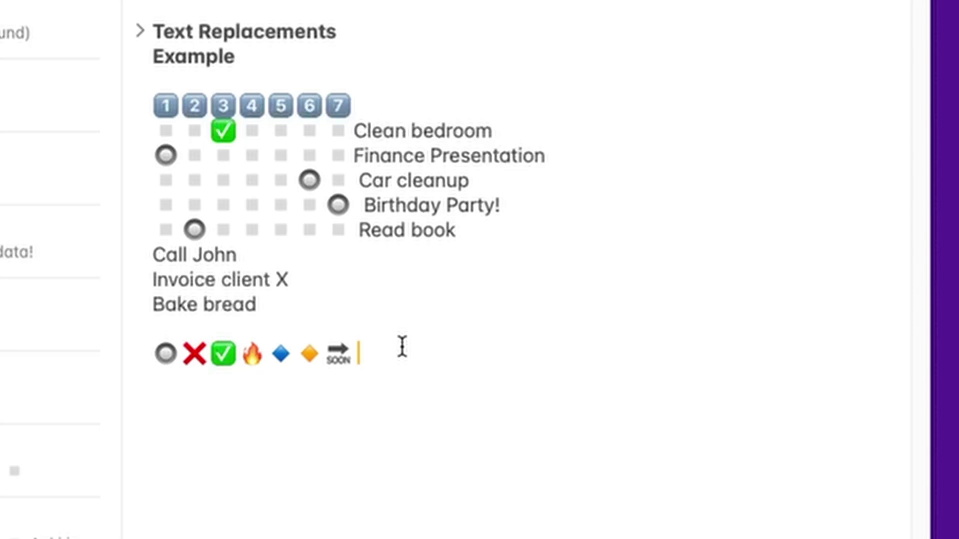
# Add a ttth keycap day header and a tttl row of seven empty day squares below.
pyautogui.press('Return')
pyautogui.write('ttth')
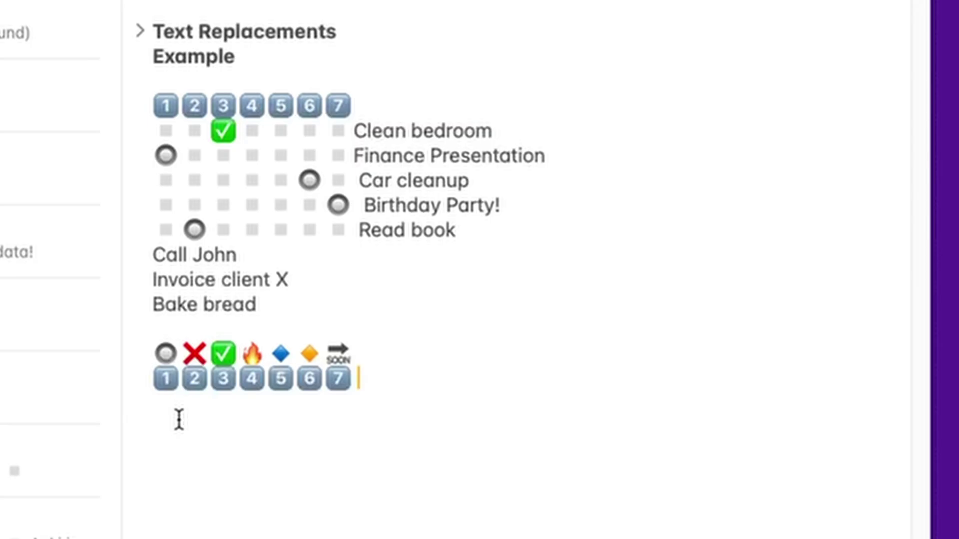
pyautogui.press('Return')
pyautogui.write('tttl')
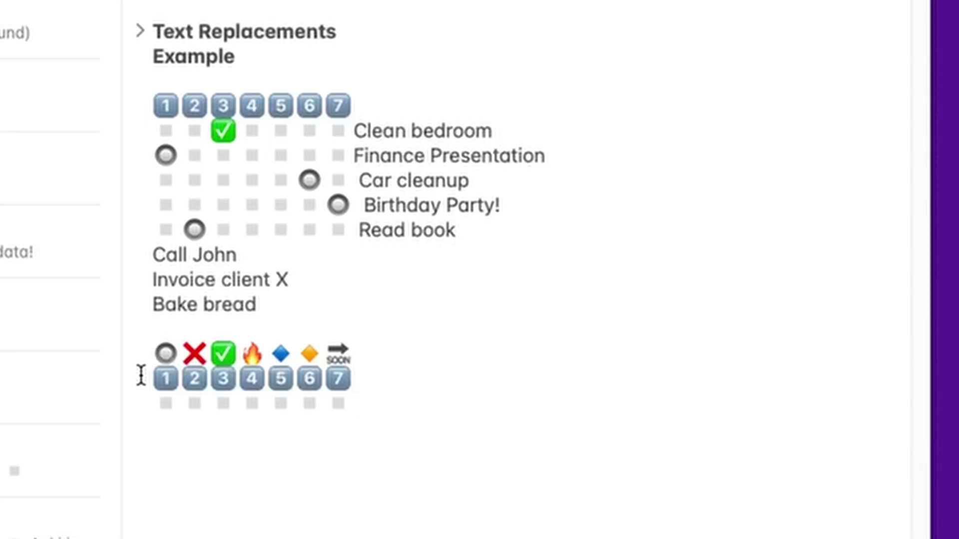
# Delete the sample rows and add ttt3 and ttt7 marker rows to Call John and Invoice client X.
pyautogui.moveTo(464, 420); pyautogui.dragTo(131, 353)
pyautogui.press('BackSpace')
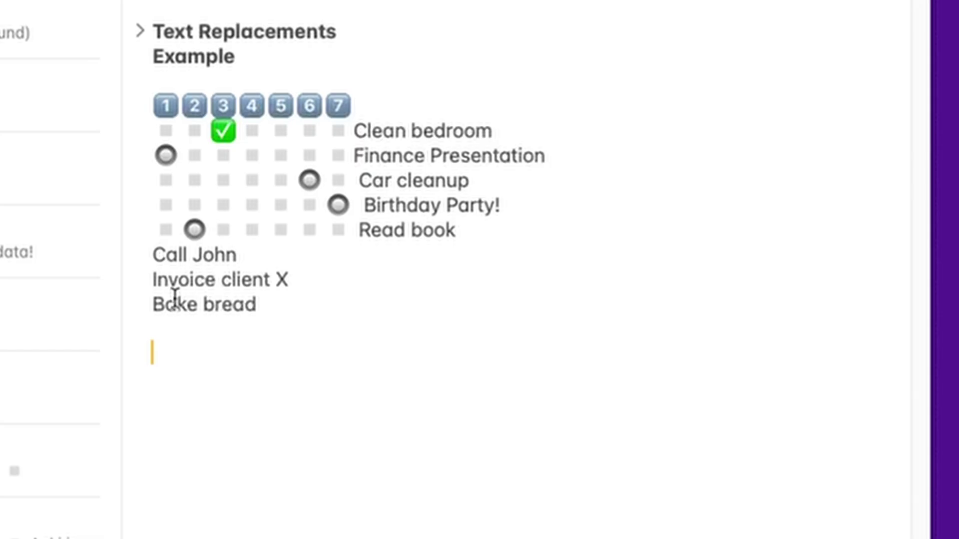
pyautogui.click(150, 252)
pyautogui.write('ttt3')
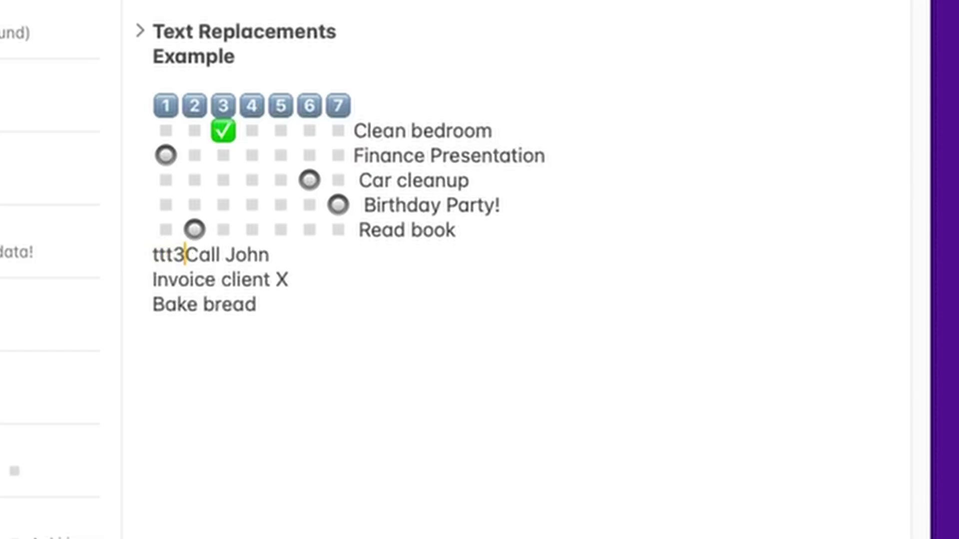
pyautogui.click(154, 276)
pyautogui.write('ttt7')
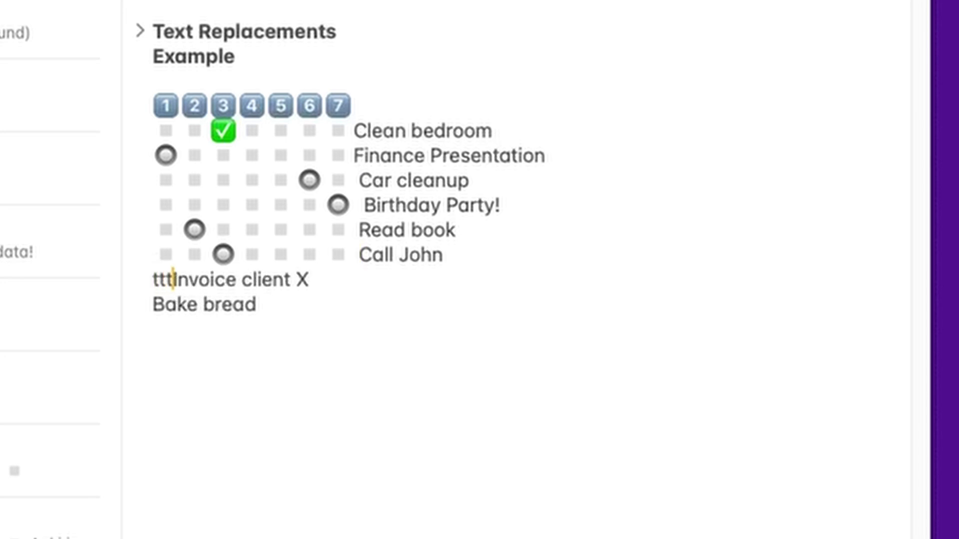
# Give Bake bread a ttt3 day-3 marker and paste 🔘 back over Clean bedroom's check.
pyautogui.doubleClick(155, 304)
pyautogui.click(156, 305)
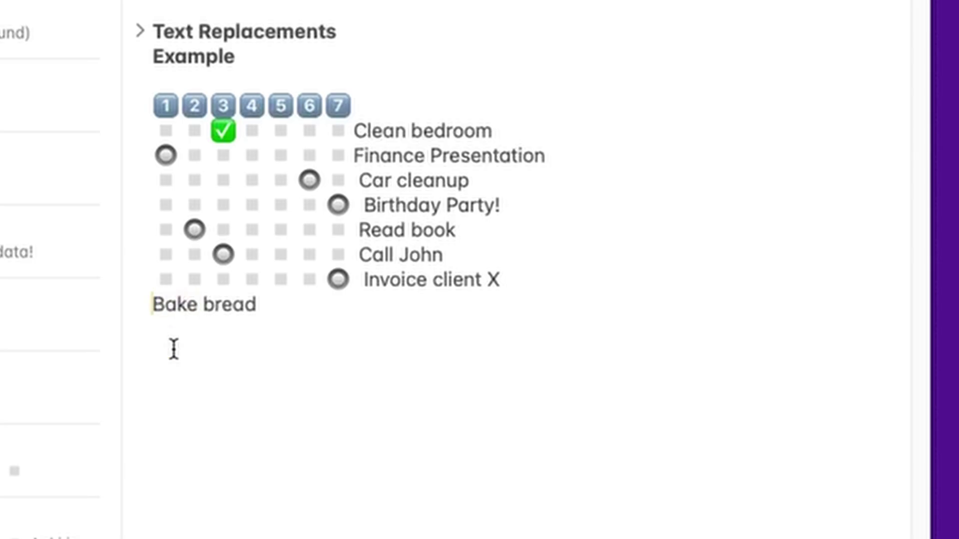
pyautogui.write('ttt3')
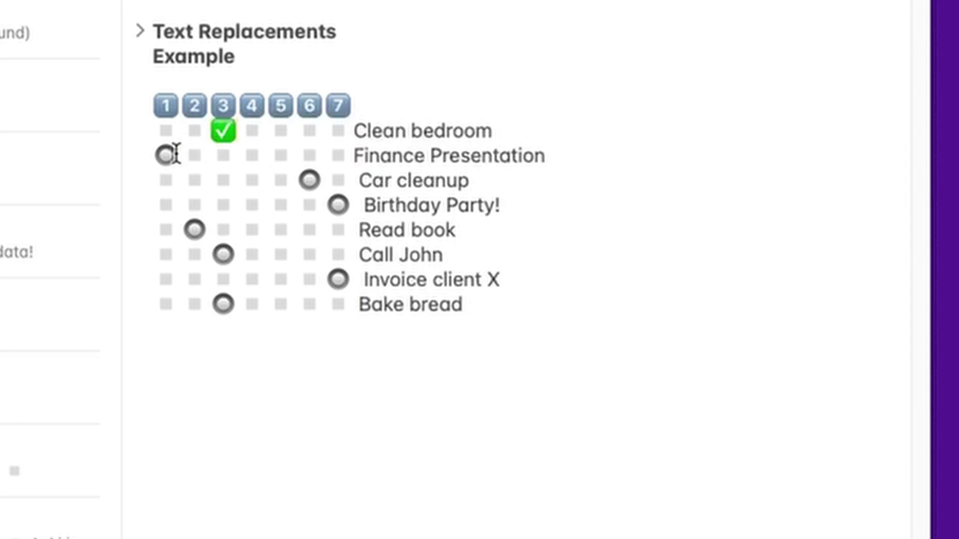
pyautogui.doubleClick(165, 154)
pyautogui.press('super+c')
pyautogui.doubleClick(220, 133)
pyautogui.press('super+v')
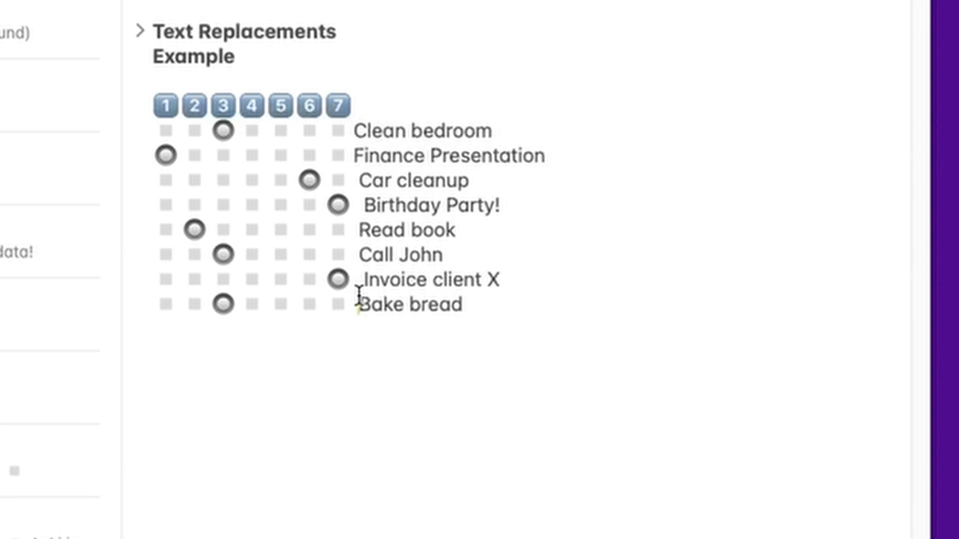
# Move the Bake bread row up and shift its marker from day 3 to day 1.
pyautogui.press('ctrl+super+Up')
pyautogui.press('ctrl+super+Up')
pyautogui.press('ctrl+super+Up')
pyautogui.press('ctrl+super+Up')
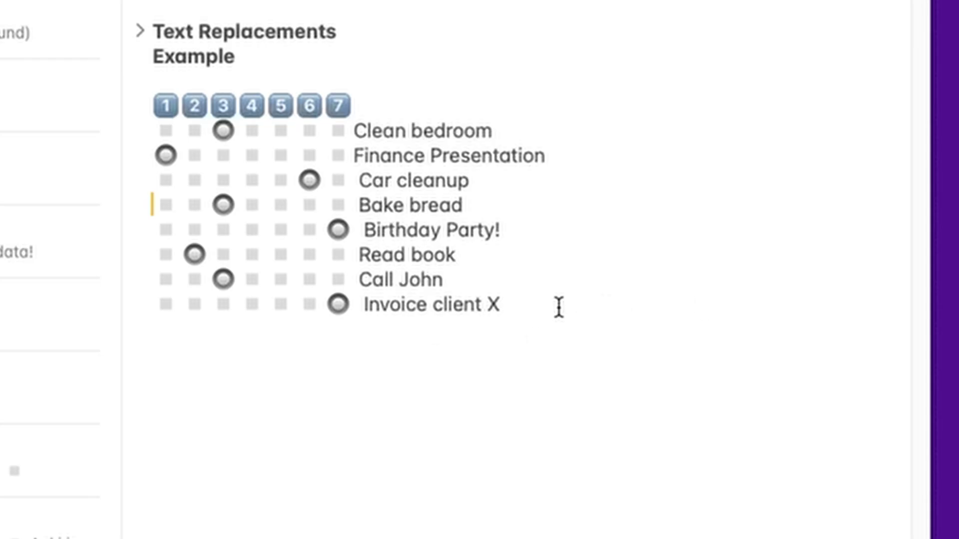
pyautogui.moveTo(560, 307); pyautogui.dragTo(167, 143)
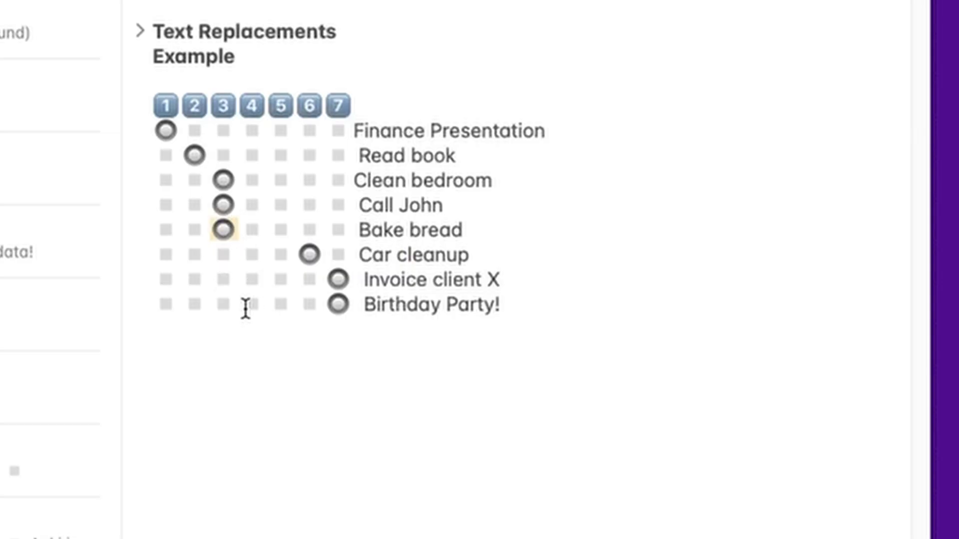
pyautogui.press('super+x')
pyautogui.click(170, 234)
pyautogui.press('super+v')
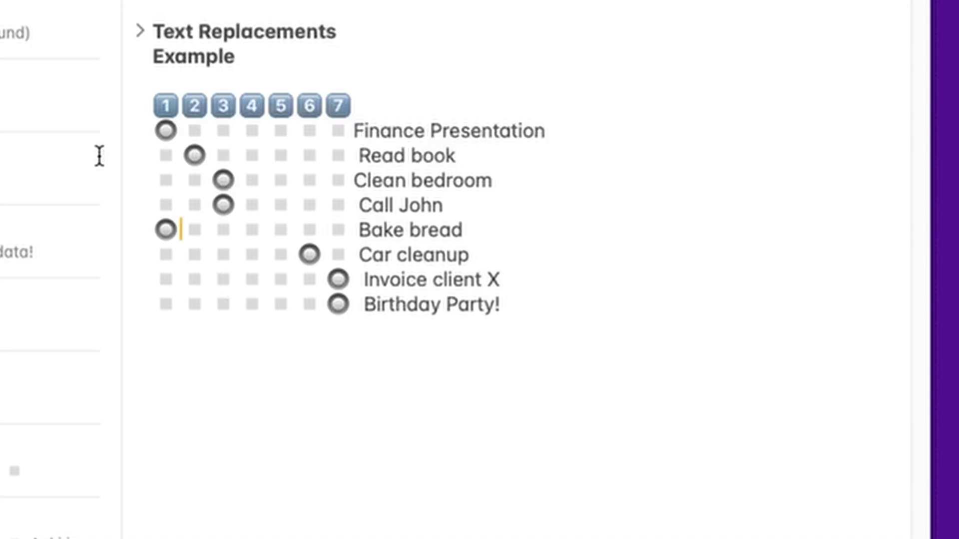
# Select the task grid rows from Birthday Party! up to Read book.
pyautogui.moveTo(155, 129); pyautogui.dragTo(238, 131)
pyautogui.moveTo(601, 145); pyautogui.dragTo(653, 327)
pyautogui.click(586, 427)
pyautogui.moveTo(539, 306); pyautogui.dragTo(148, 132)
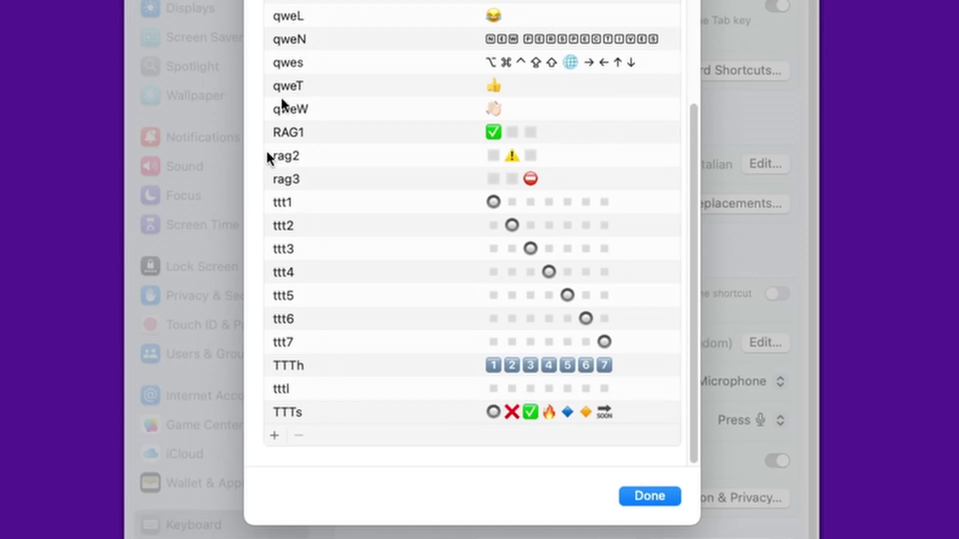
# Add a blank text replacement entry and move to its With field.
pyautogui.click(274, 436)
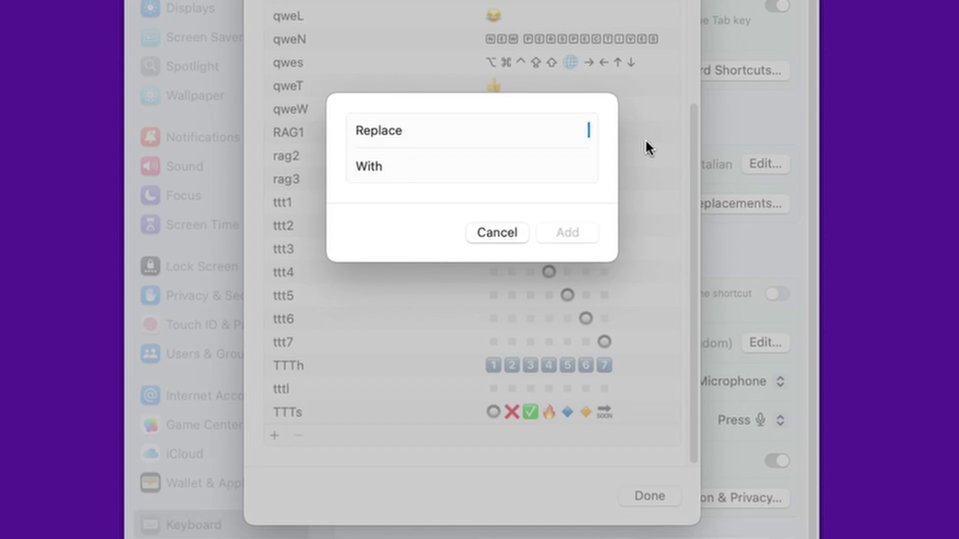
pyautogui.press('Tab')
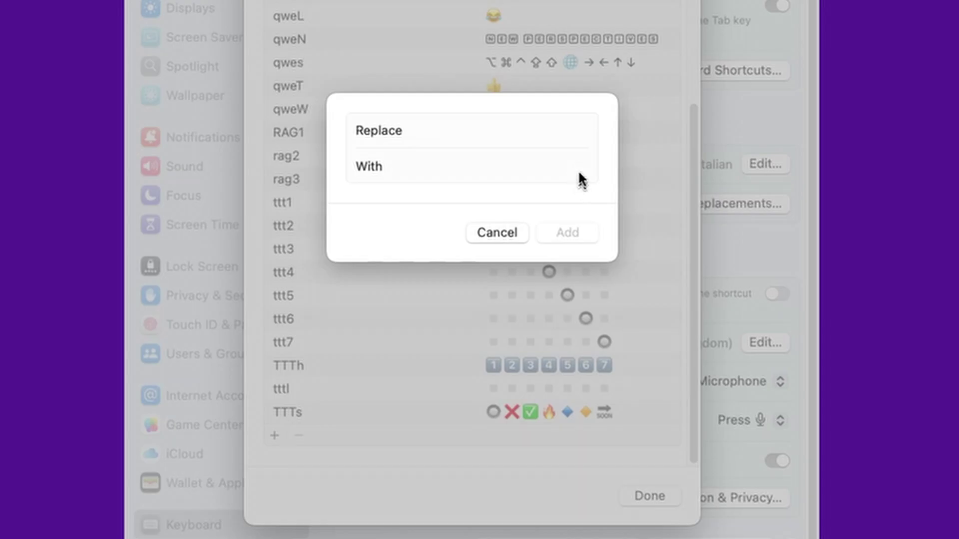
# Paste the 1–7 keycap header into the With field and enter the shortcut ttth.
pyautogui.click(579, 173)
pyautogui.press('super+v')
pyautogui.click(578, 135)
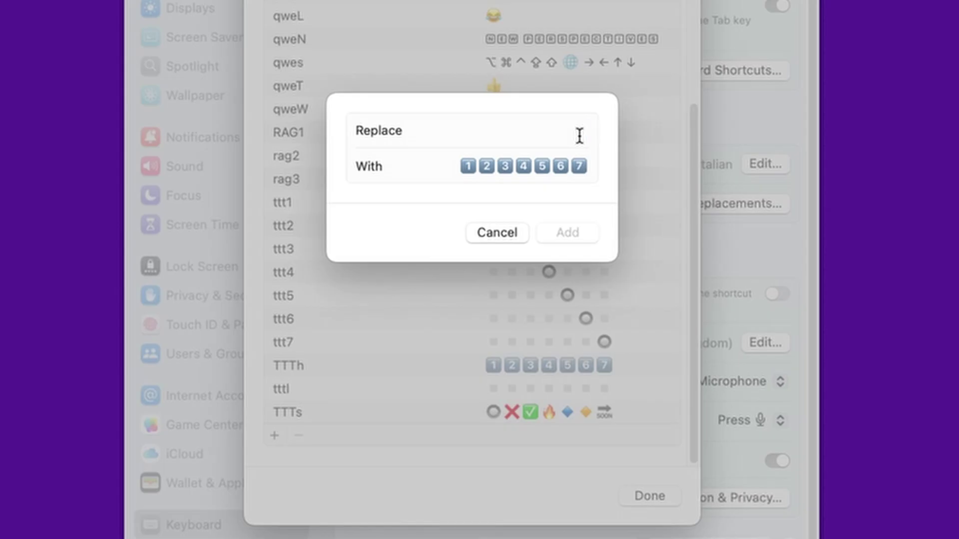
pyautogui.write('ttth')
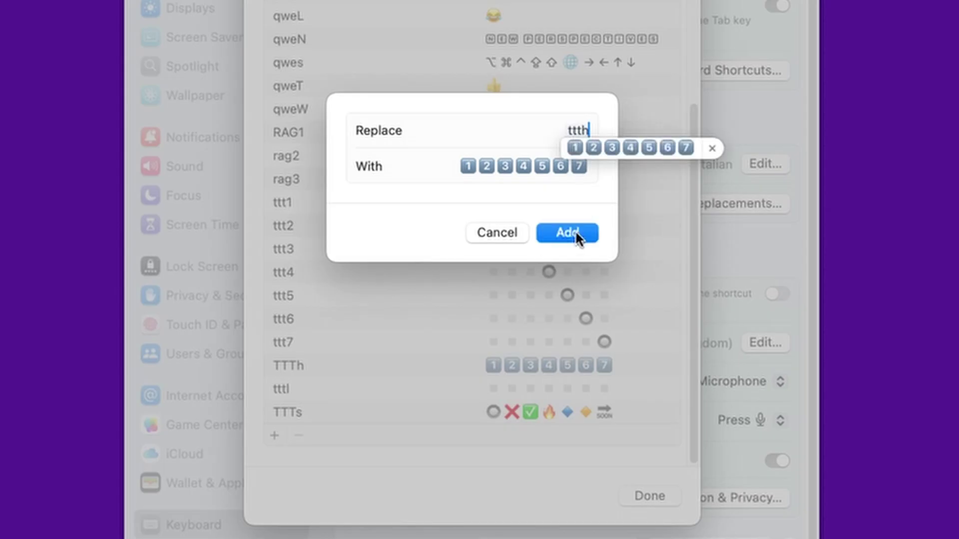
# Cancel the new ttth entry, keeping the existing TTTh keycap replacement unchanged.
pyautogui.click(506, 232)
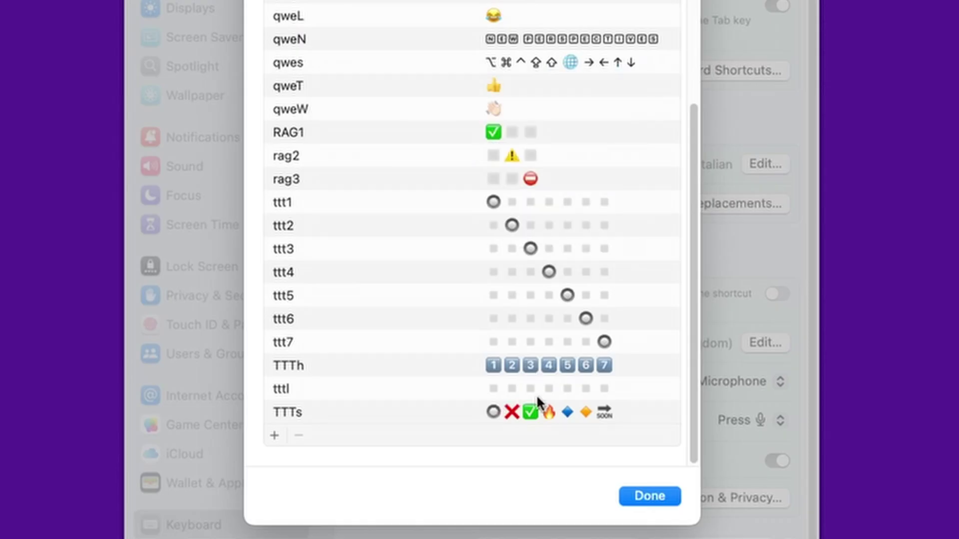